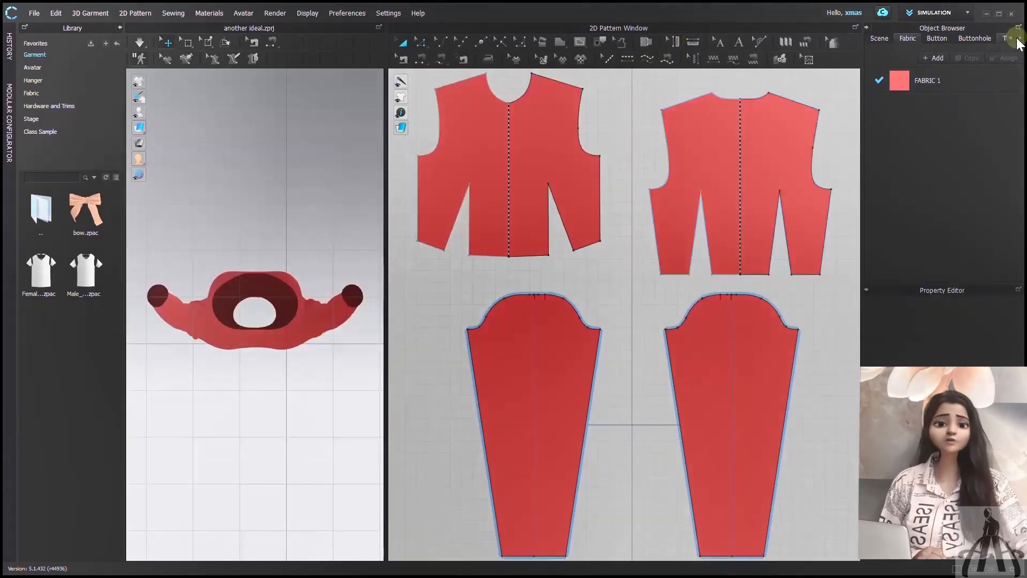
Display the project's Point of Measure (POM) list
left_click(1020, 38)
left_click(1020, 38)
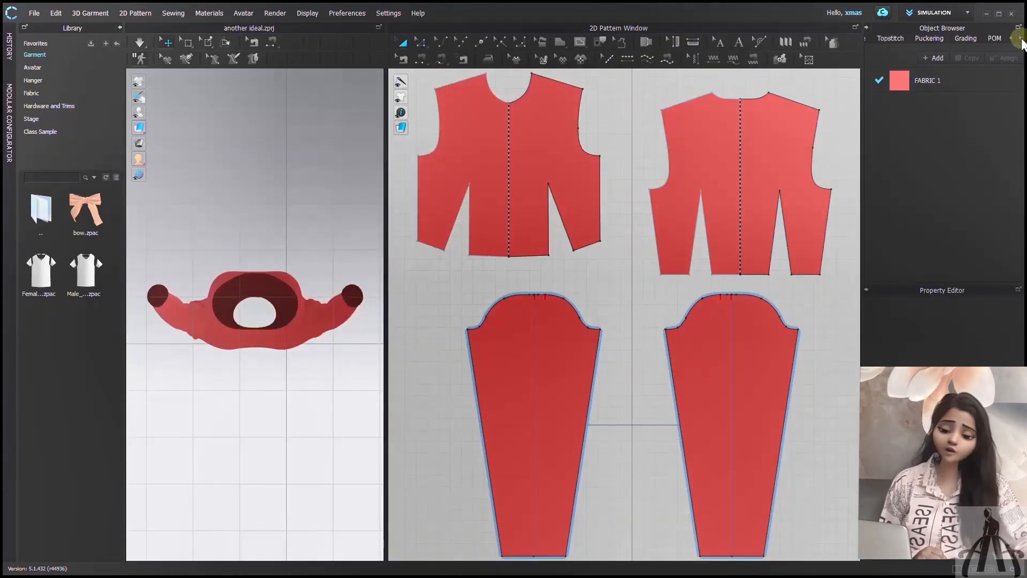
left_click(996, 39)
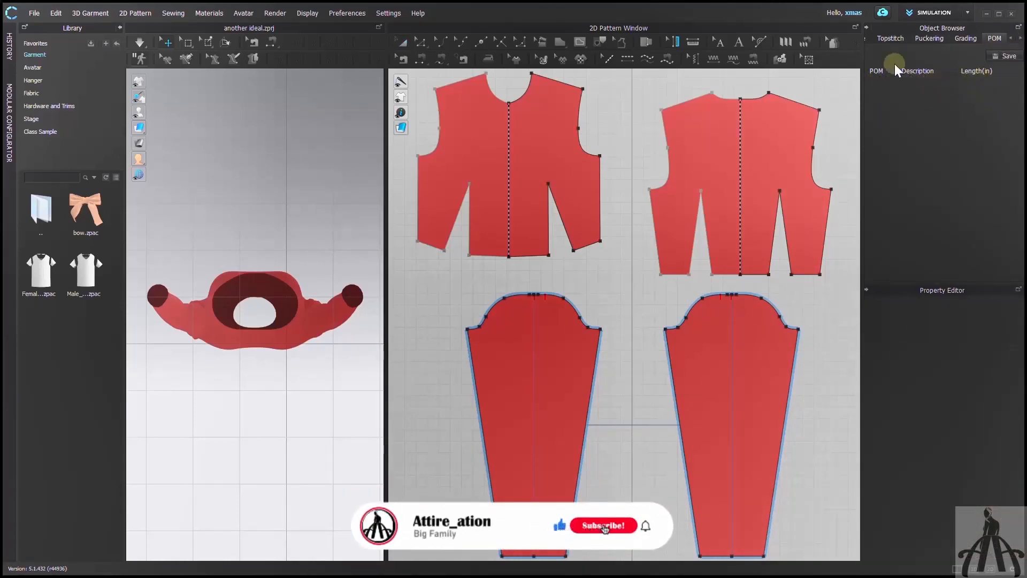
Draw a five-point zigzag point of measure about 14.57 in long on the front bodice, from the right-hand shoulder towards the side hem
left_click(699, 38)
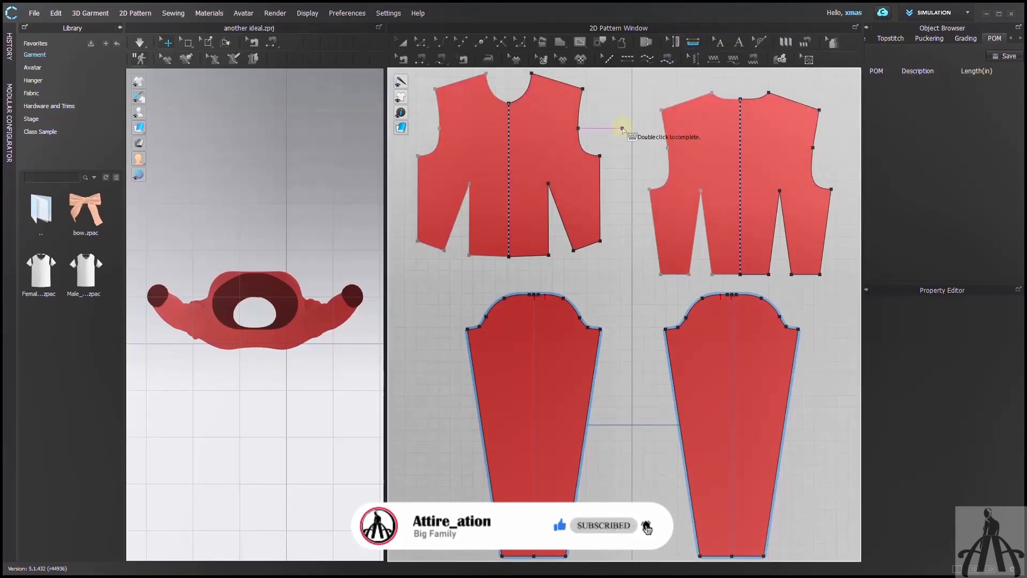
left_click(548, 143)
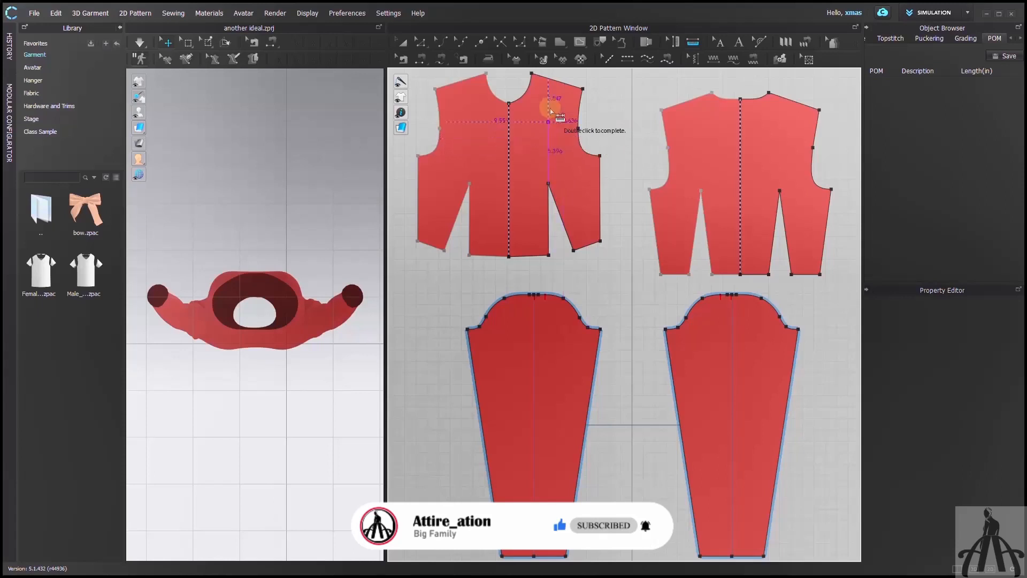
left_click(548, 92)
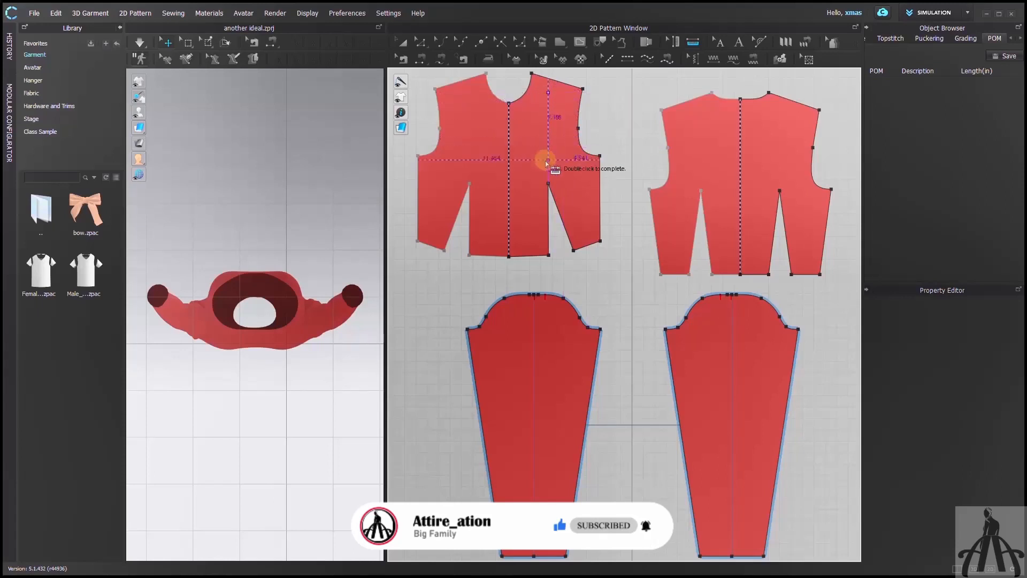
left_click(548, 160)
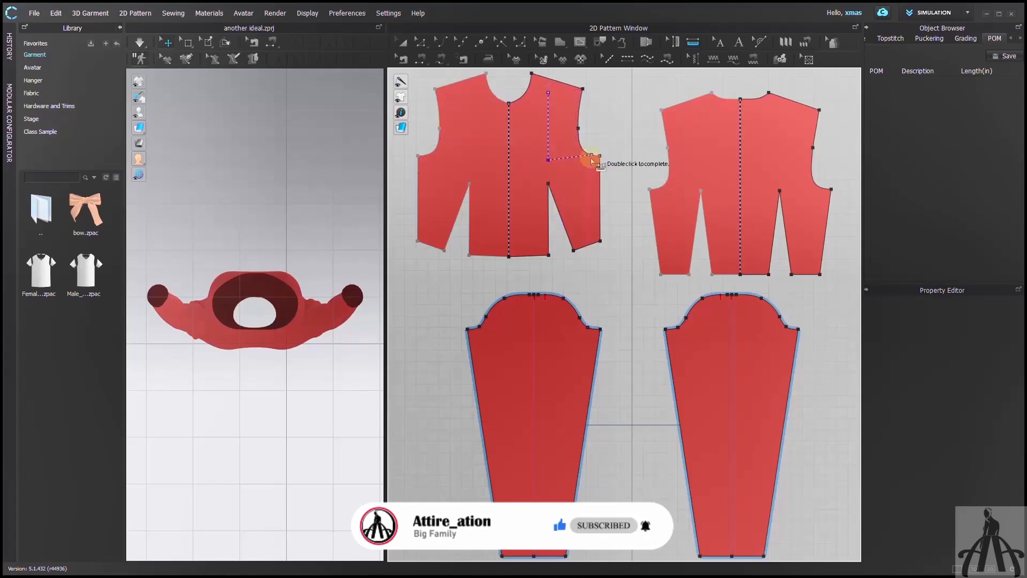
left_click(582, 178)
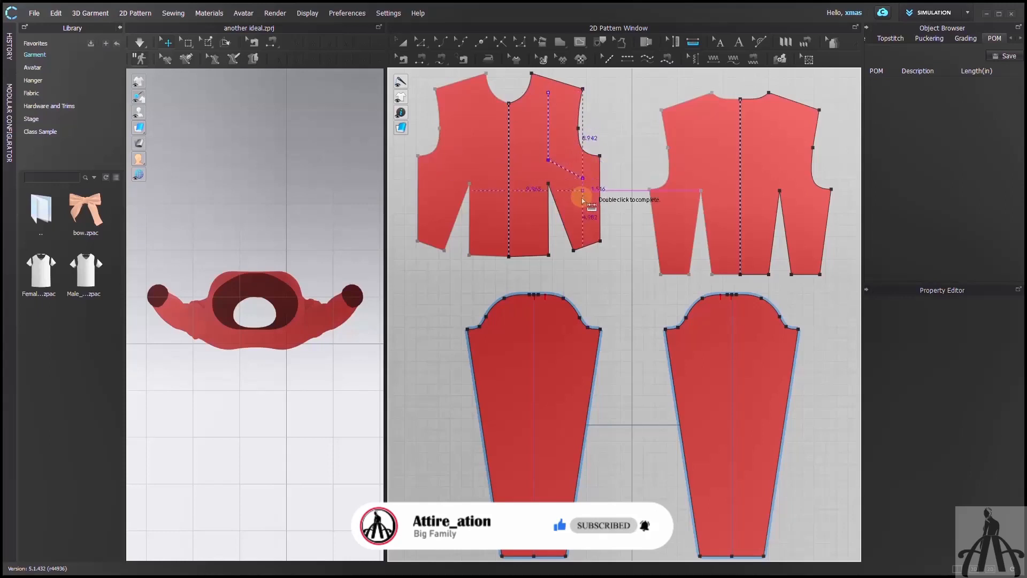
left_click(575, 215)
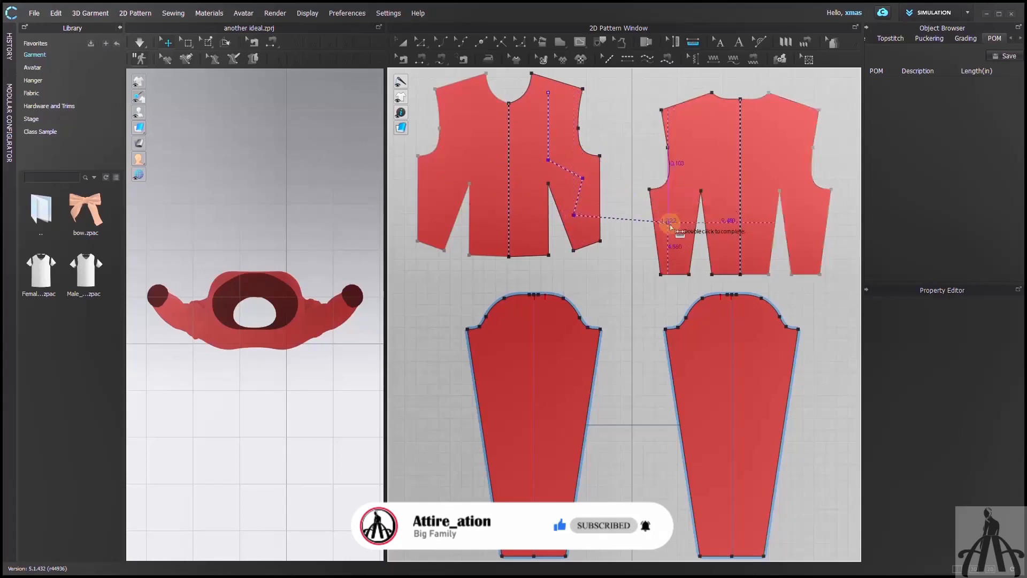
double_click(589, 233)
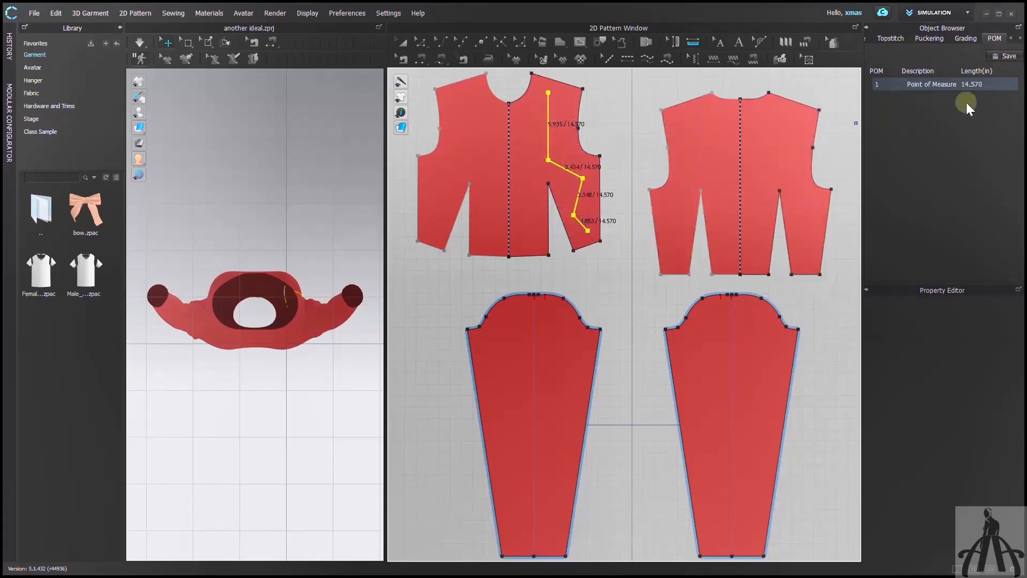
Delete the zigzag point of measure from the front bodice
scroll(559, 133, "down", 3)
scroll(561, 136, "up", 6)
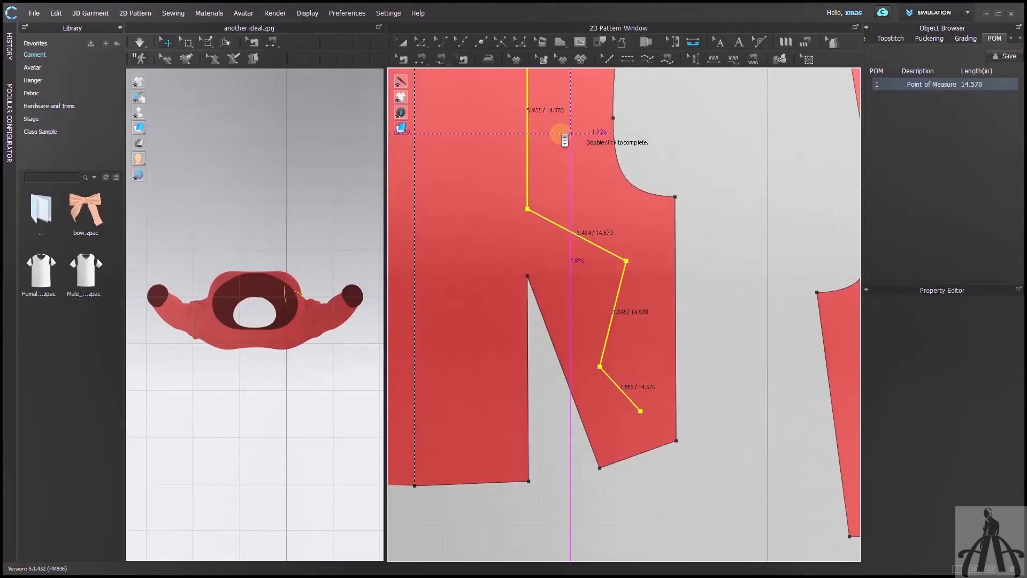
scroll(562, 135, "up", 2)
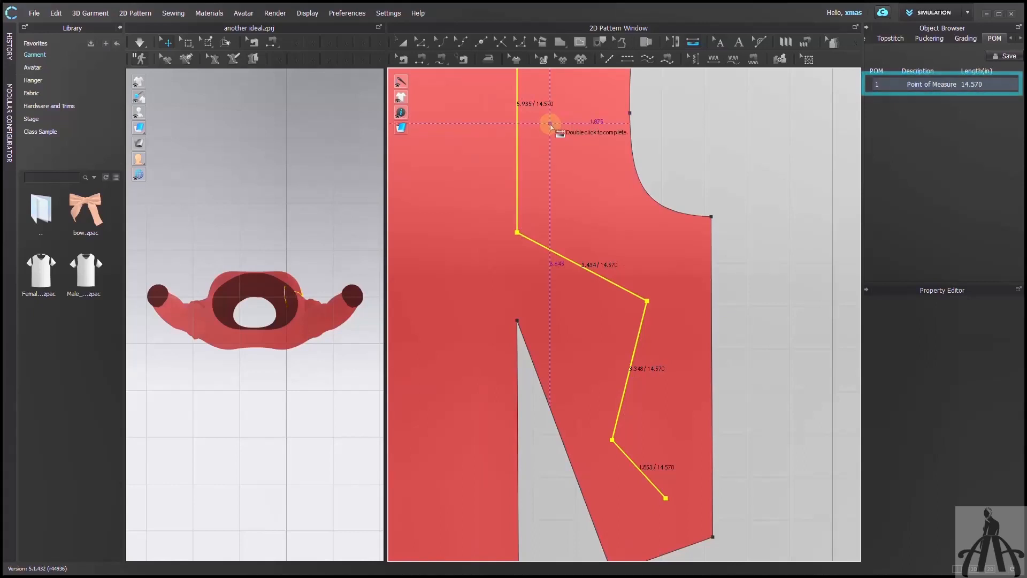
scroll(550, 124, "down", 5)
scroll(550, 124, "down", 2)
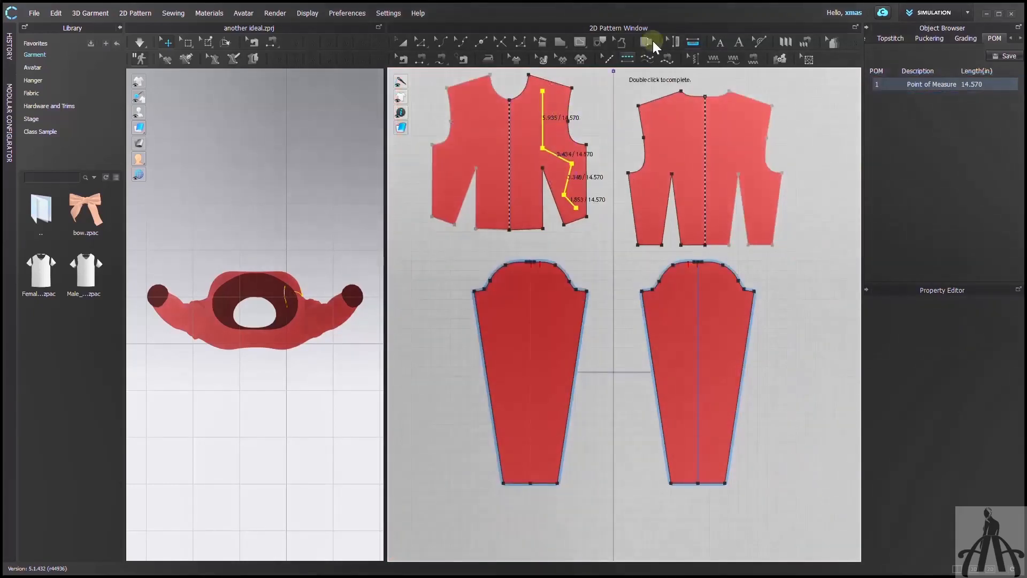
left_click(677, 40)
Add two points of measure to the right-hand sleeve: 23 in from cap to hem along its centre and about 9.78 in across its width
left_click(693, 42)
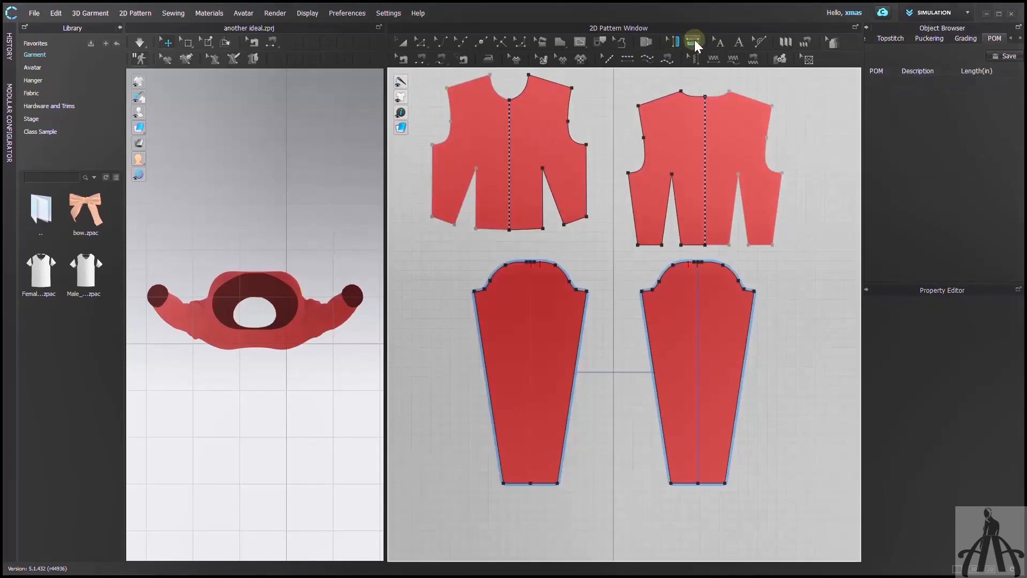
scroll(645, 159, "down", 2)
scroll(638, 172, "up", 5)
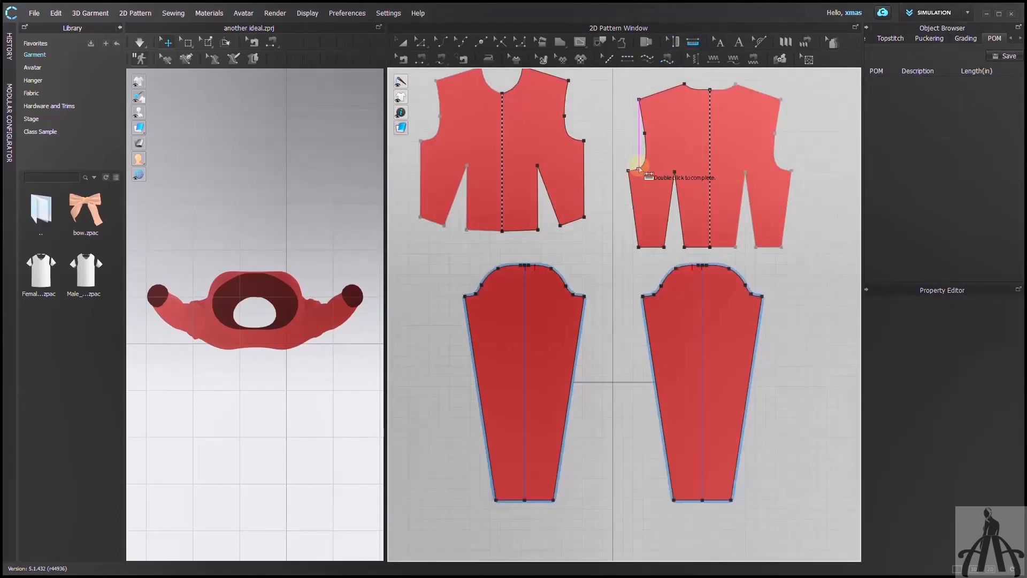
scroll(696, 329, "down", 4)
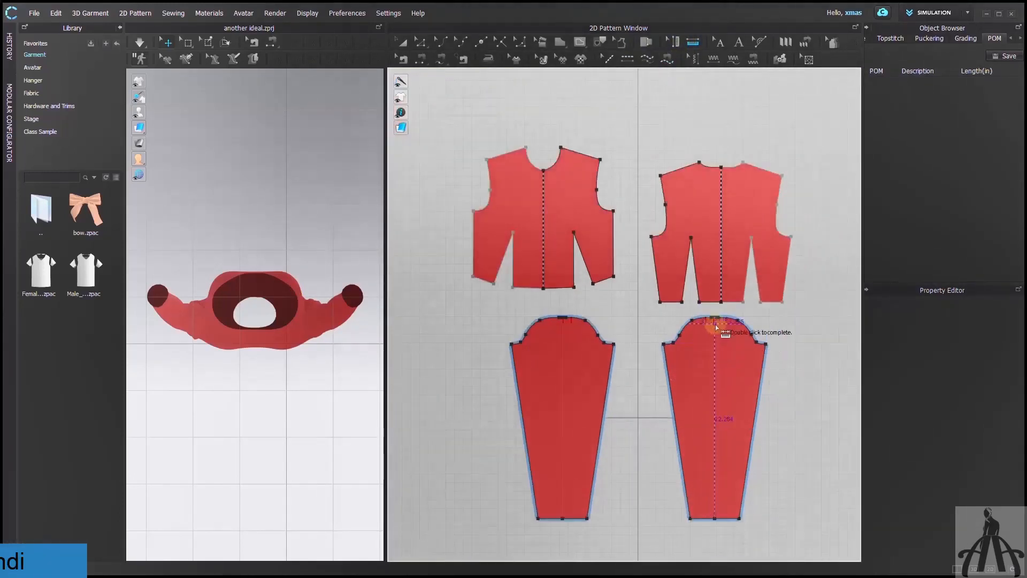
double_click(715, 518)
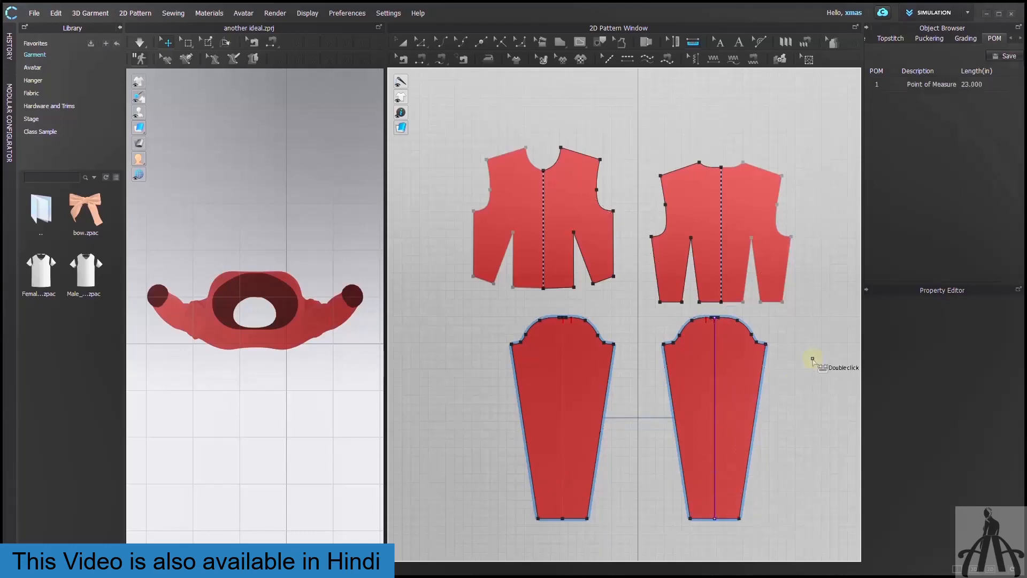
left_click(671, 399)
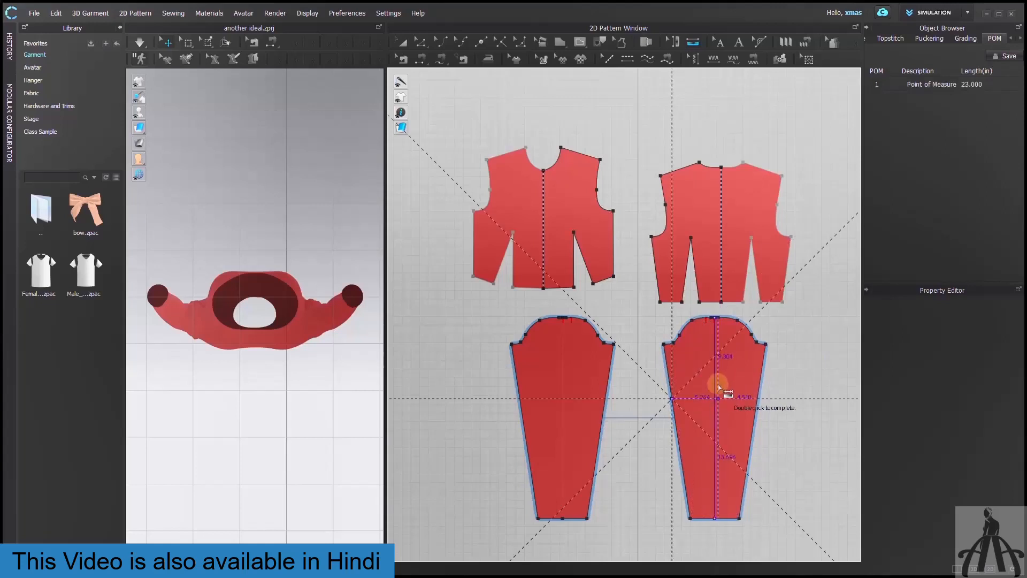
double_click(759, 398)
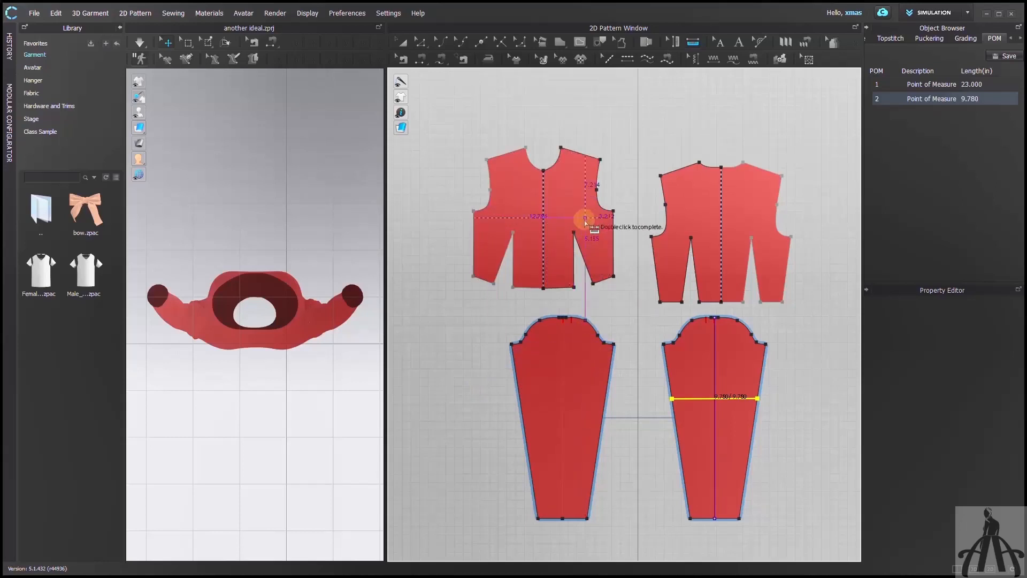
Add one point of measure about 32 in long running underarm to underarm across the front bodice and continuing across the back bodice
scroll(585, 219, "up", 4)
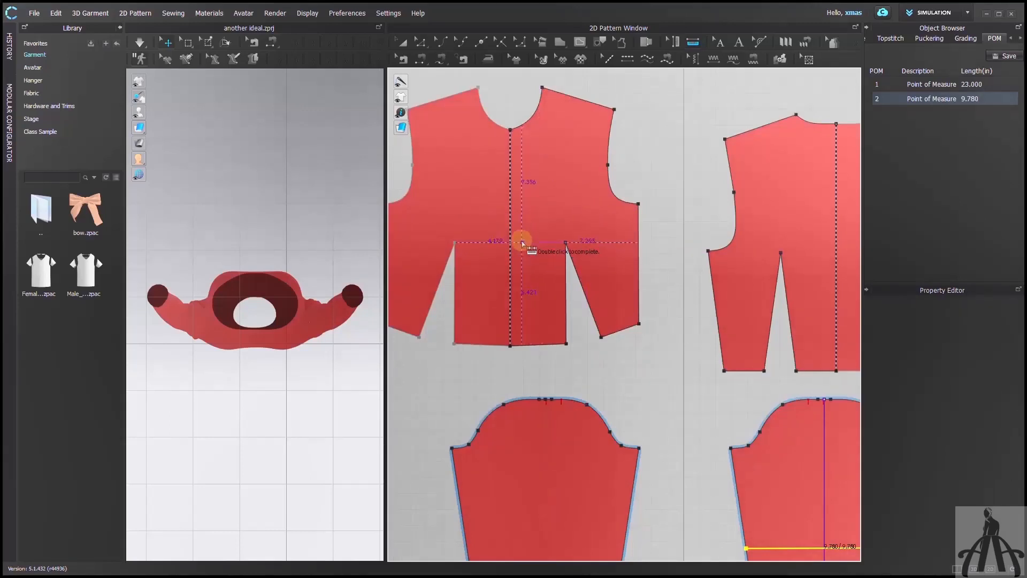
scroll(522, 240, "down", 1)
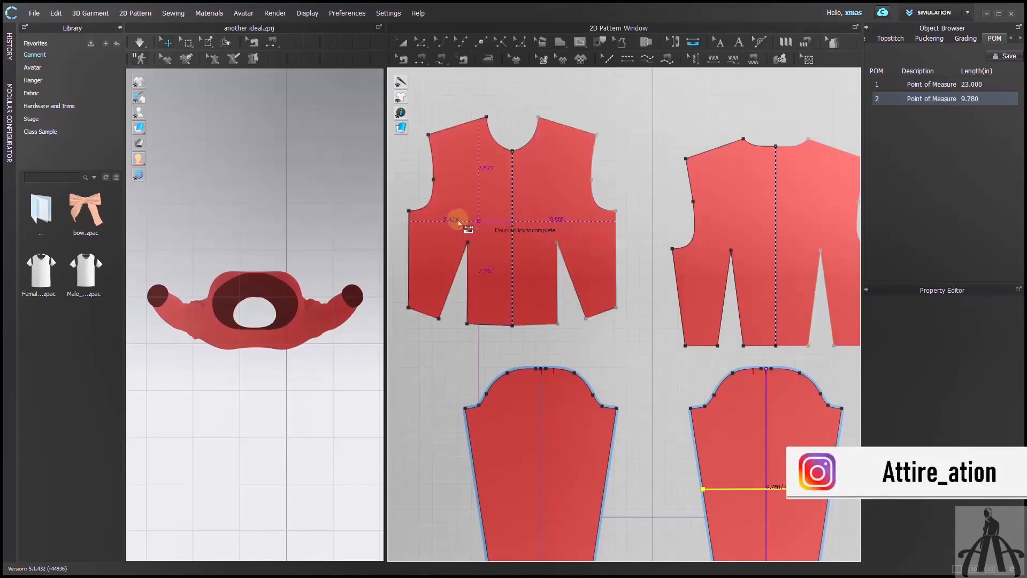
left_click(408, 211)
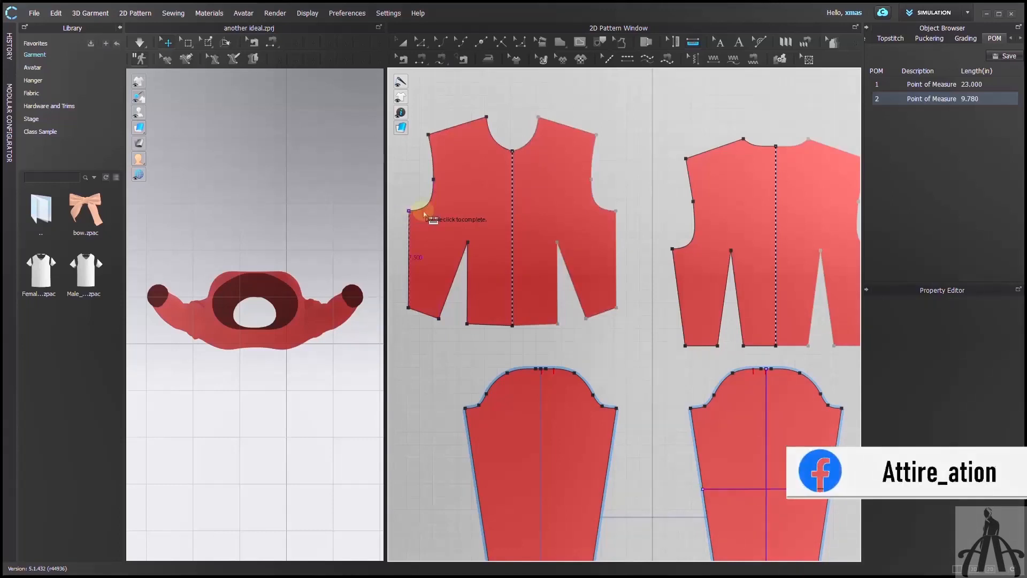
left_click(616, 211)
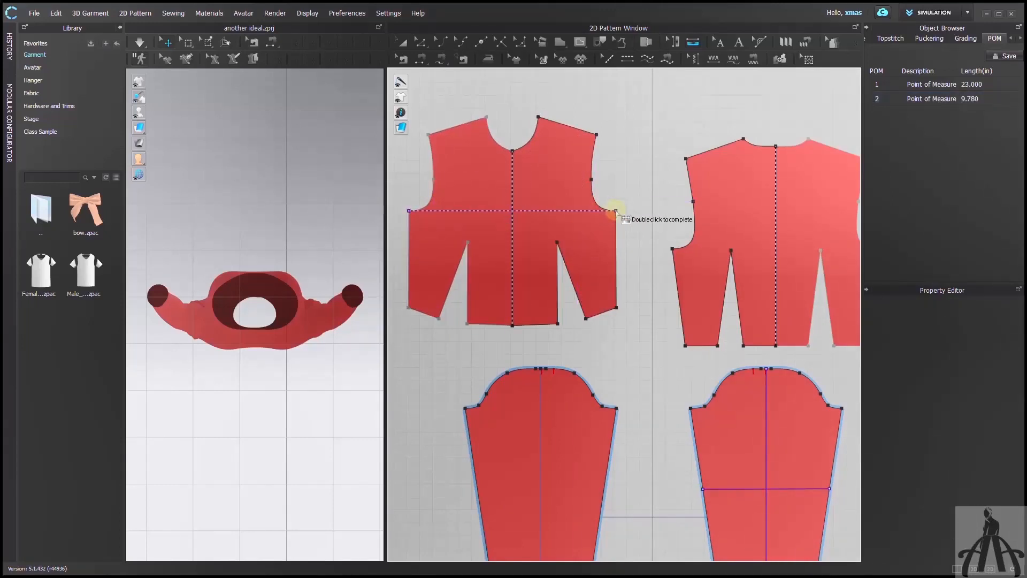
left_click(673, 249)
scroll(673, 249, "down", 1)
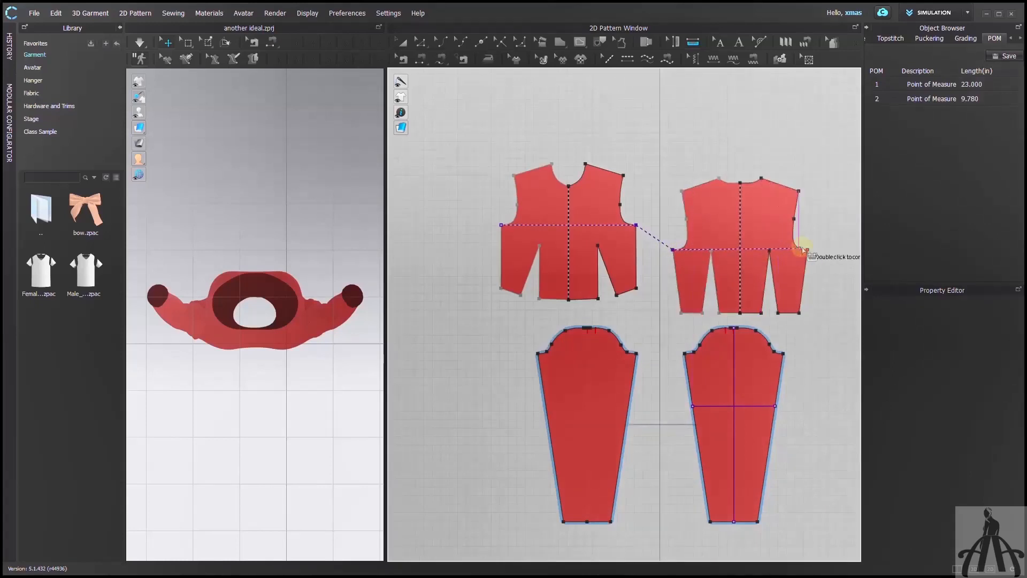
scroll(800, 248, "up", 2)
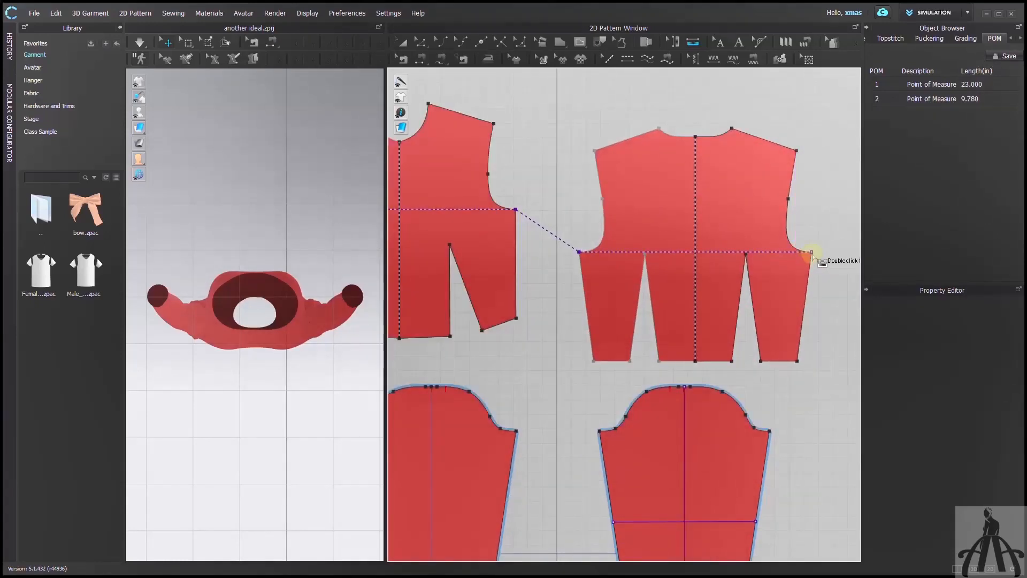
double_click(811, 252)
Delete the front bodice portion of the combined underarm point of measure, leaving only the back bodice portion
scroll(656, 291, "down", 2)
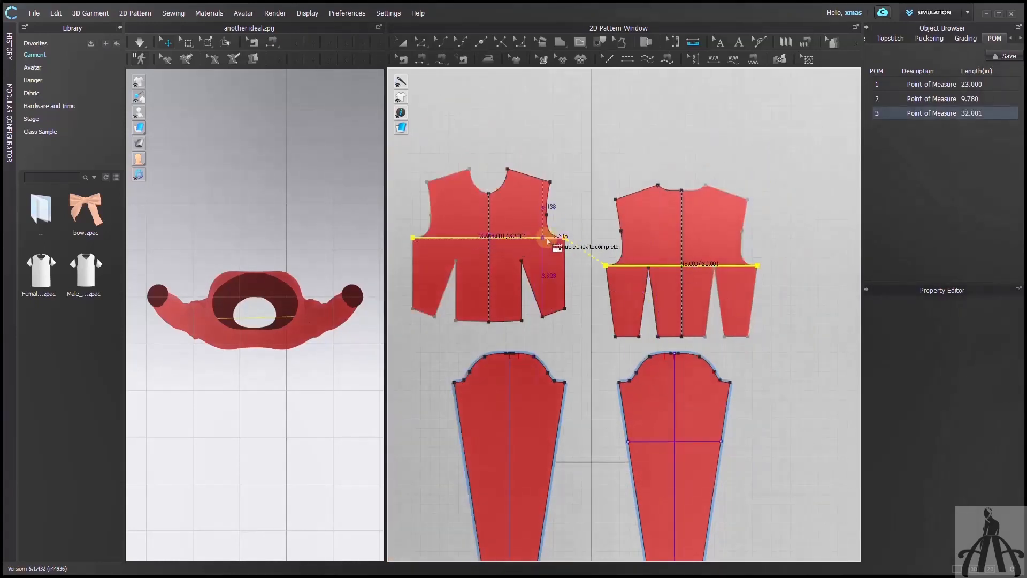
scroll(596, 262, "down", 1)
scroll(599, 267, "up", 2)
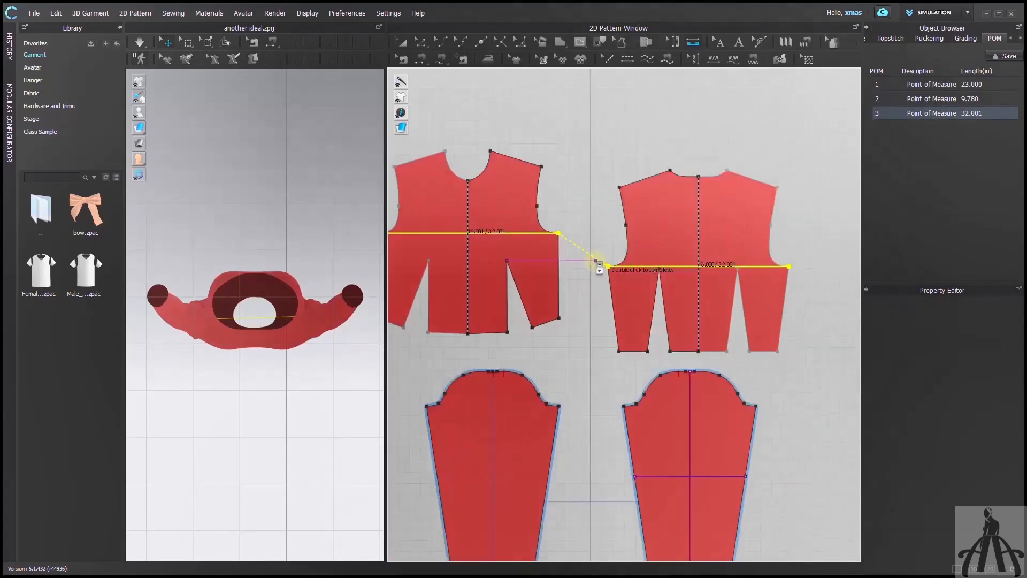
scroll(596, 262, "up", 3)
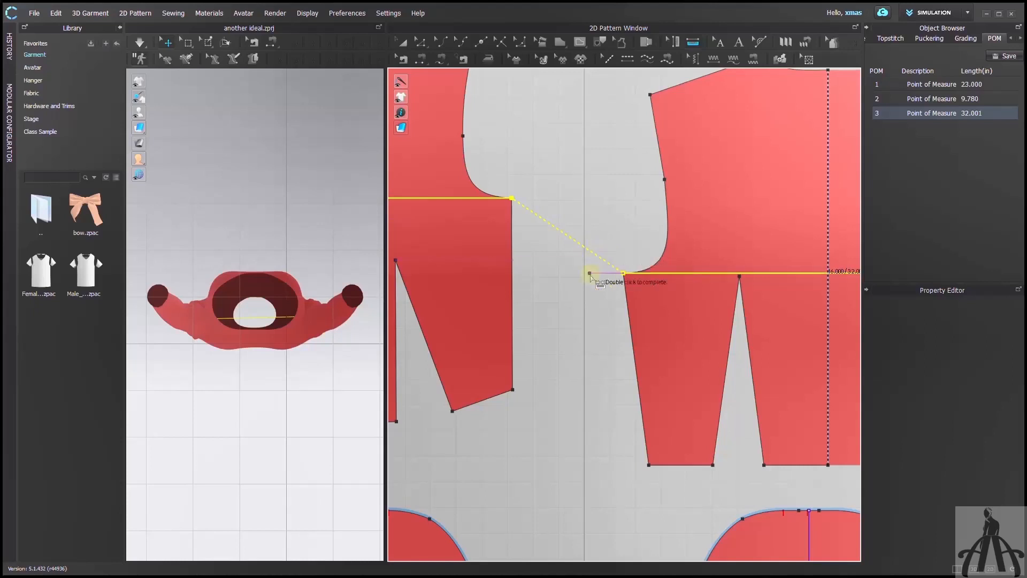
left_click(674, 44)
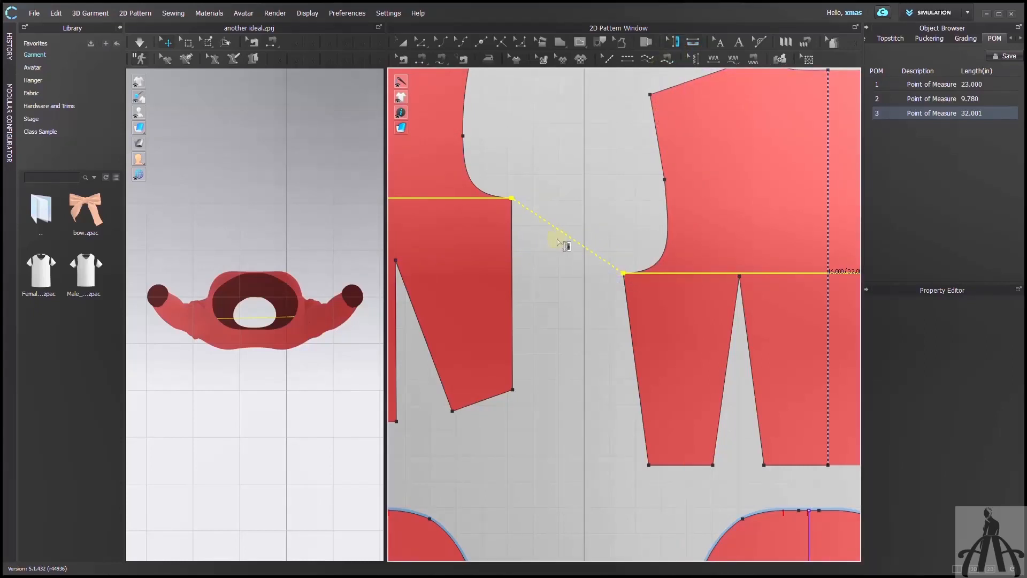
scroll(535, 240, "down", 4)
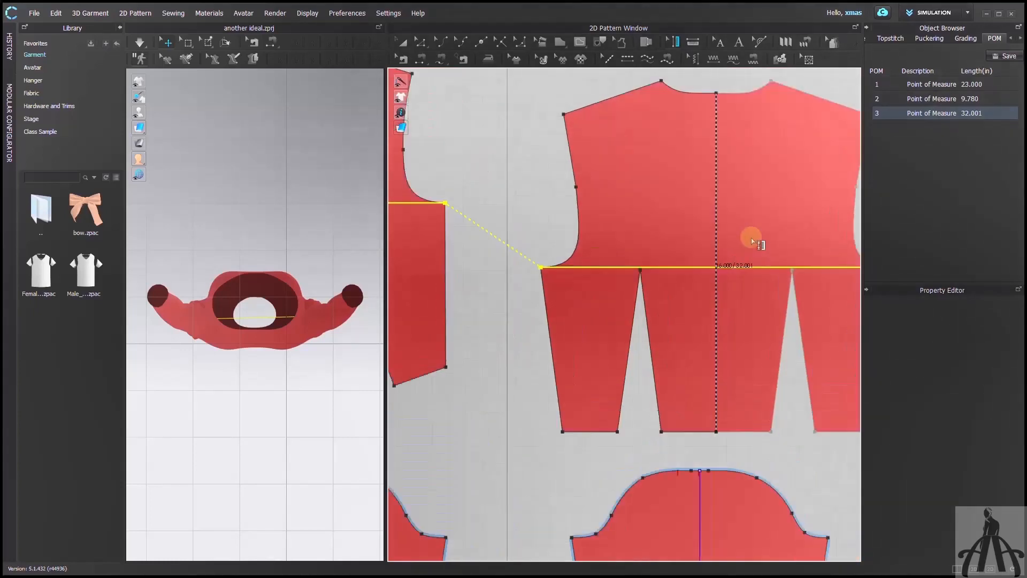
scroll(589, 310, "down", 2)
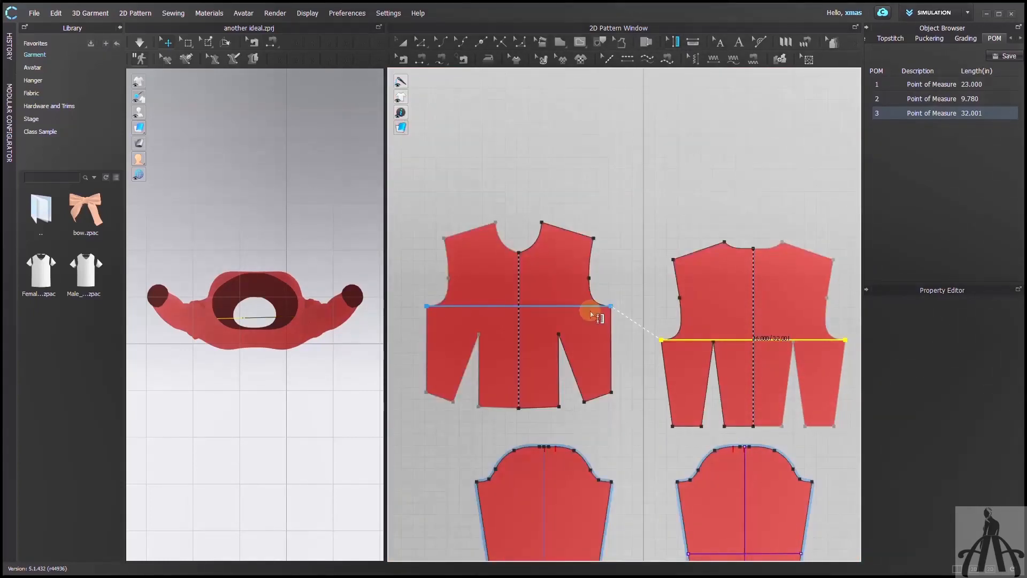
left_click(589, 310)
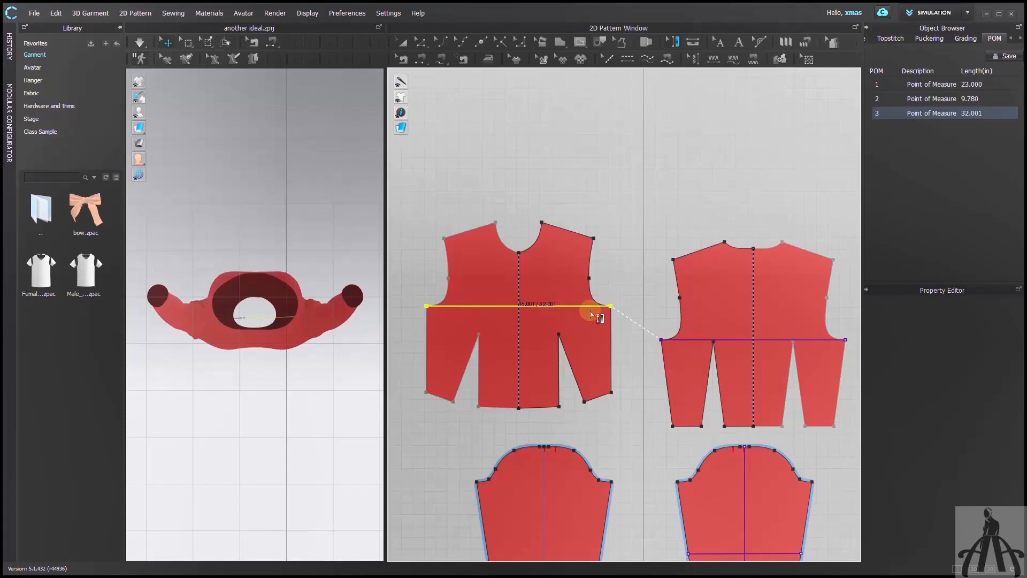
key("Delete")
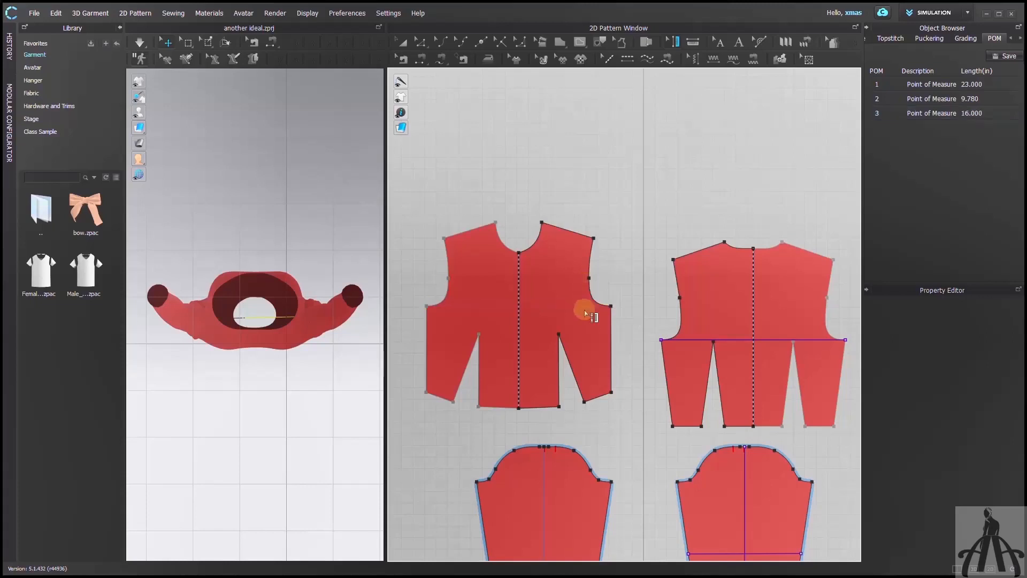
Add an L-shaped point of measure about 12.9 in long on the left-hand sleeve, from the cap down the centre and out to the right edge
left_click(542, 294)
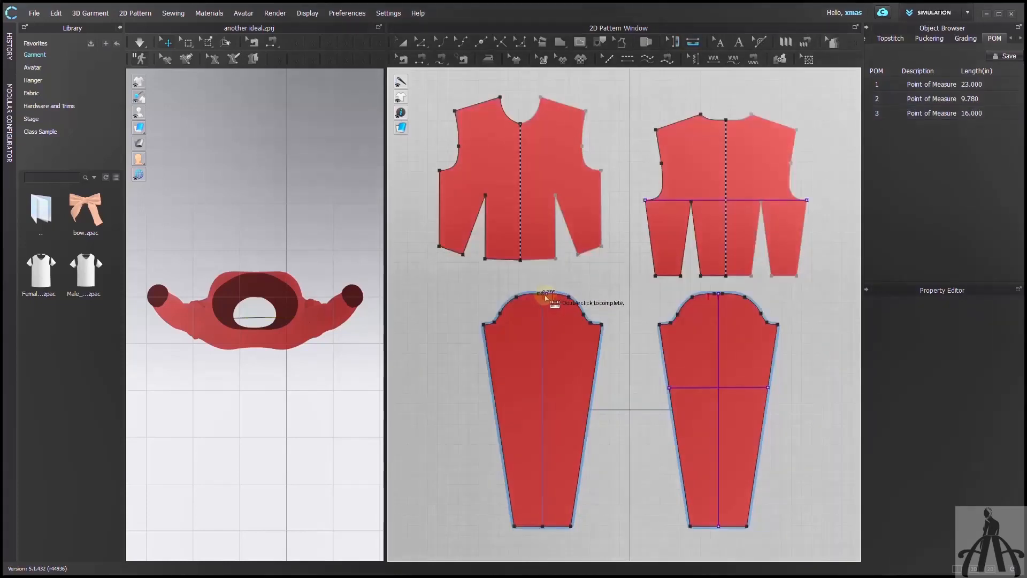
left_click(544, 373)
double_click(599, 371)
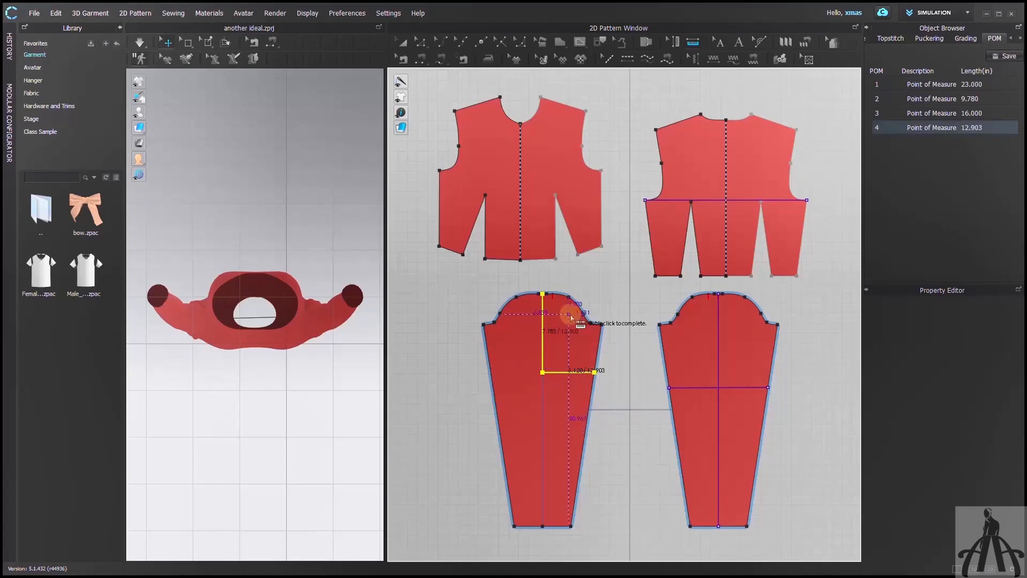
Add a horizontal point of measure about 16.05 in long across the front bodice, from side edge to side edge at waist-dart level
scroll(570, 316, "down", 2)
scroll(570, 315, "up", 5)
scroll(508, 229, "down", 2)
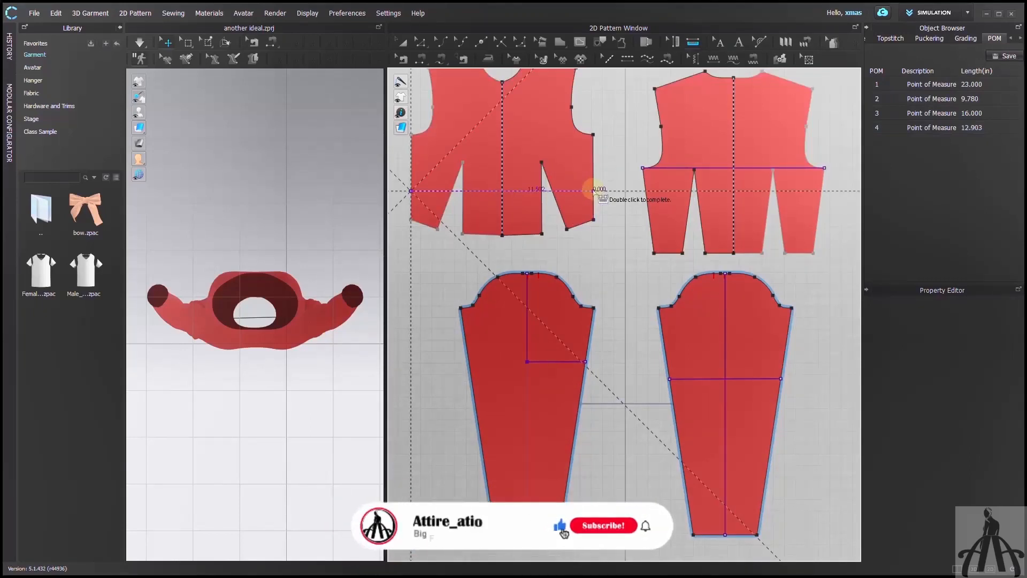
left_click(594, 190)
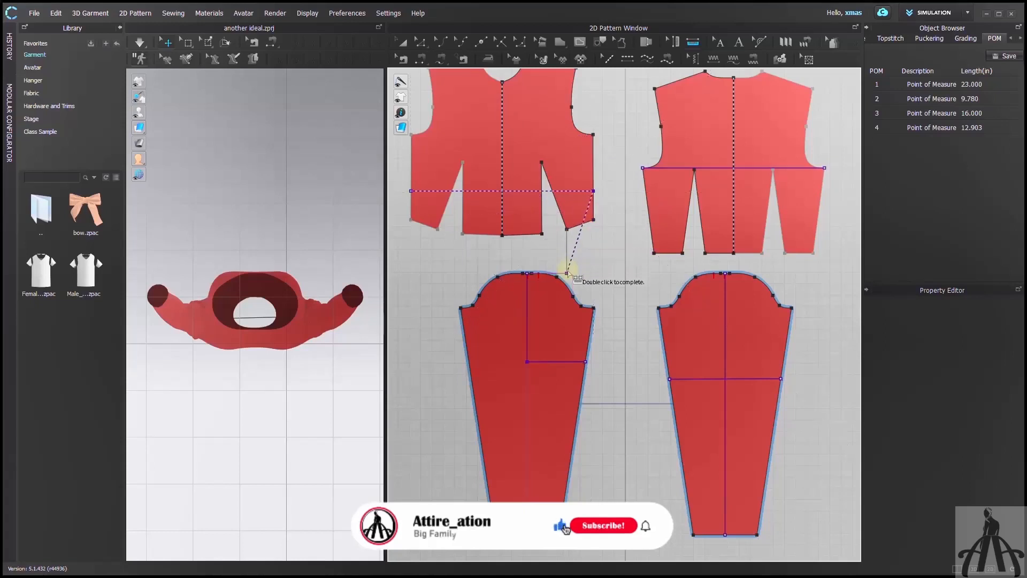
double_click(593, 190)
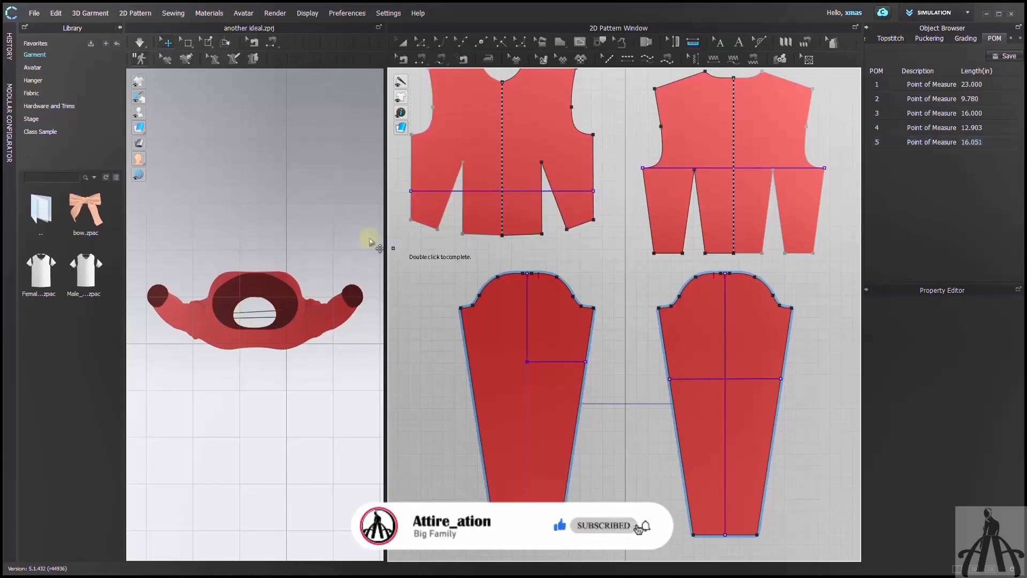
left_click(462, 183)
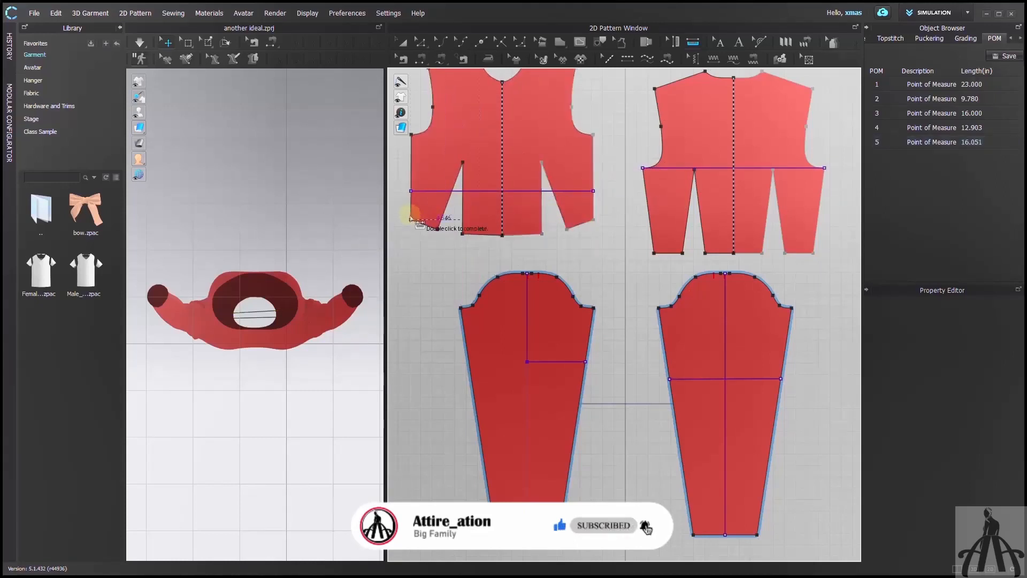
Add one point of measure about 28.98 in long running from the front bodice's armhole to its hem and across both sleeves
scroll(409, 213, "down", 2)
scroll(409, 213, "up", 4)
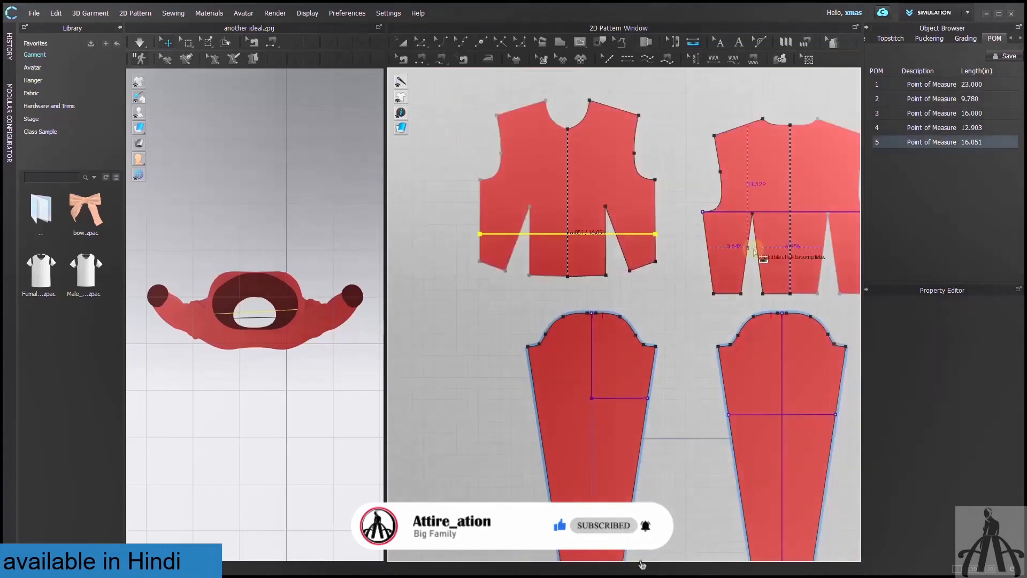
left_click(640, 175)
left_click(640, 267)
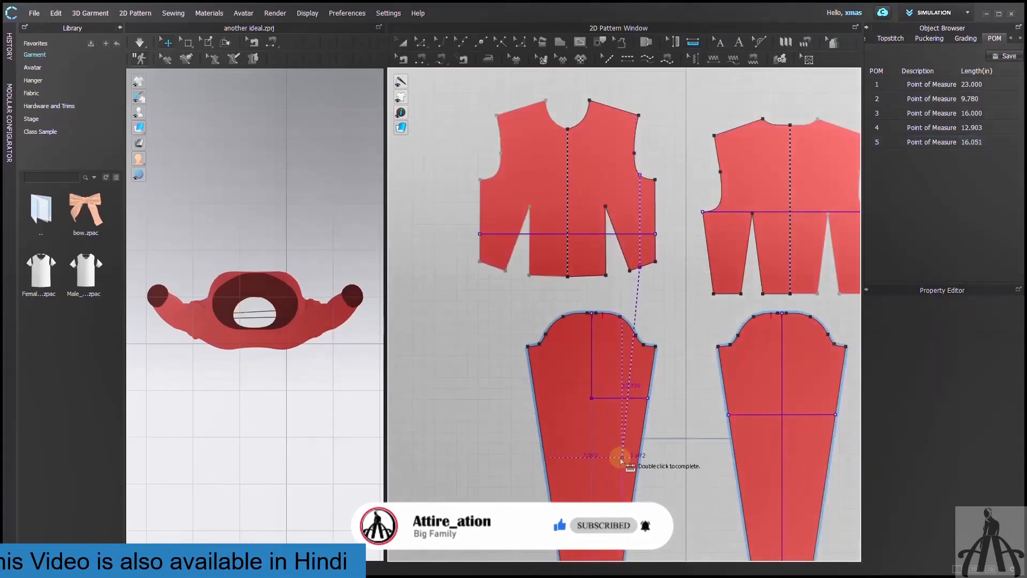
left_click(622, 457)
left_click(782, 464)
double_click(817, 457)
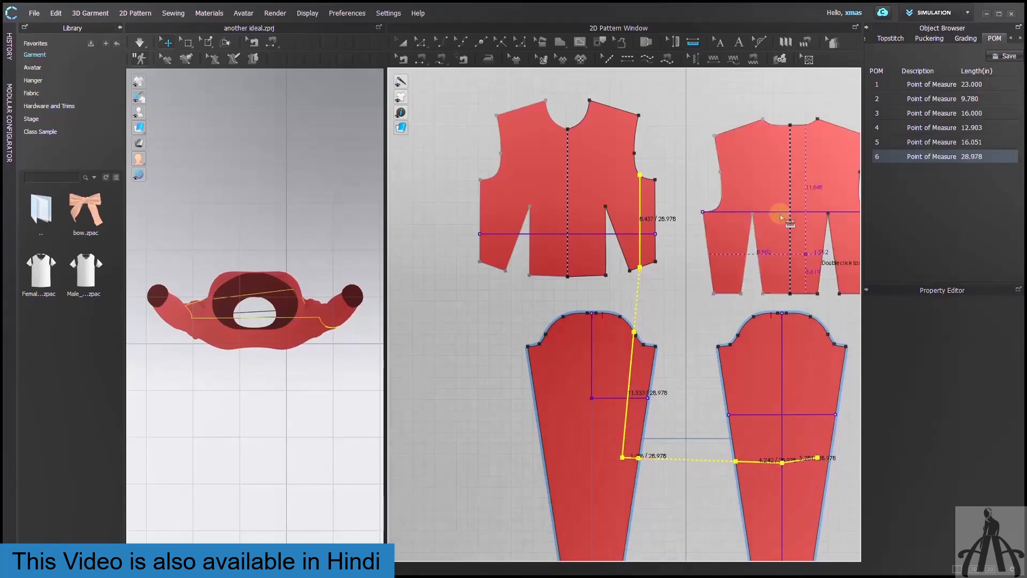
Try moving the multi-piece measure's corner point to the left-hand sleeve's edge, undo the move, and select its middle point on the right-hand sleeve
left_click_drag(622, 457, 663, 458)
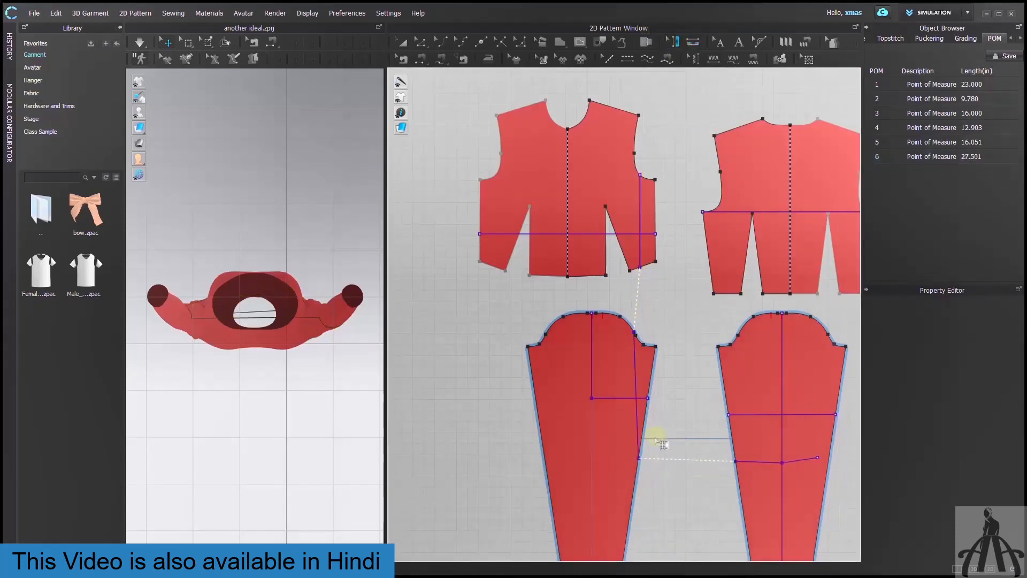
key("ctrl+z")
left_click(782, 463)
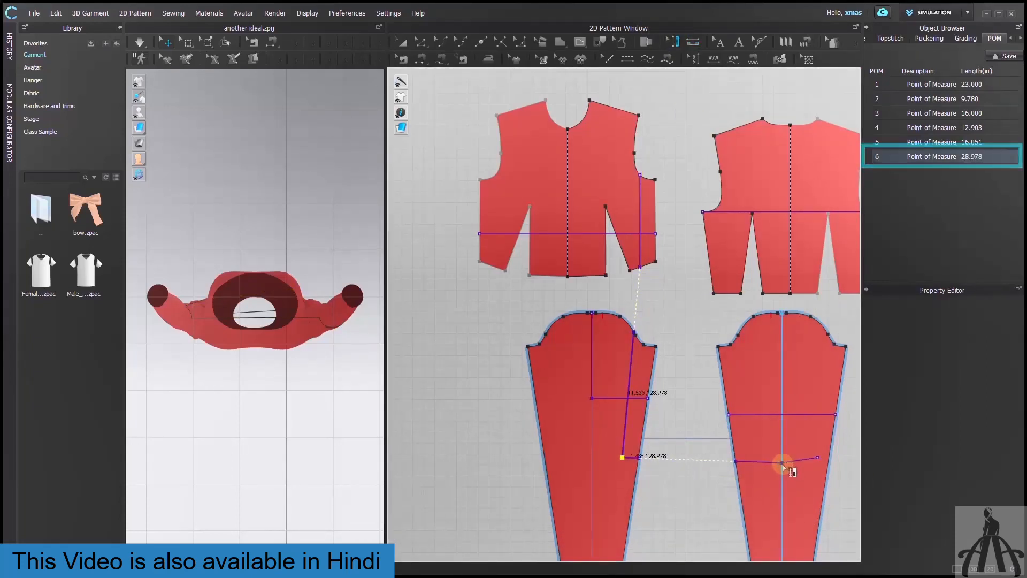
left_click(782, 462)
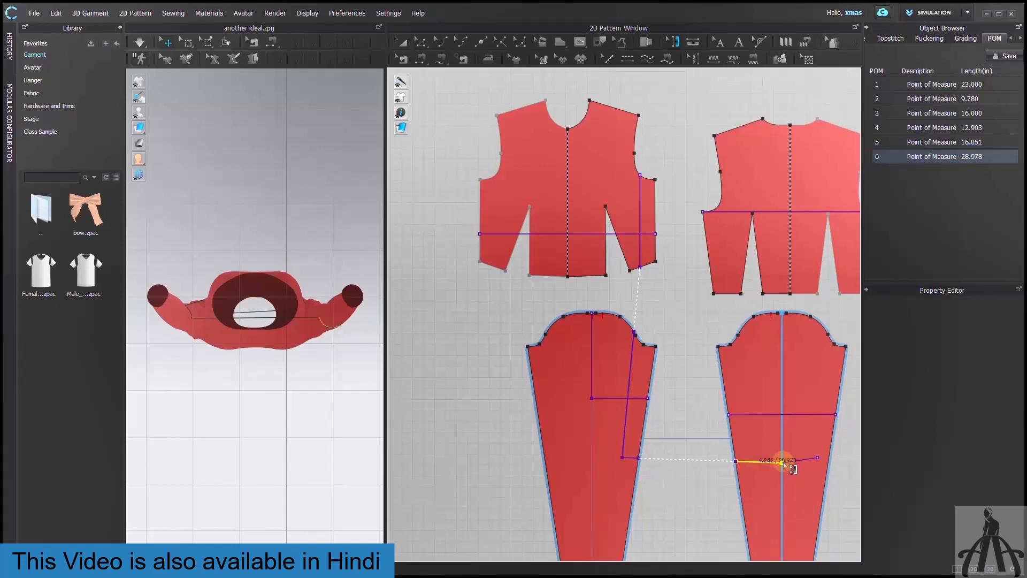
left_click(782, 463)
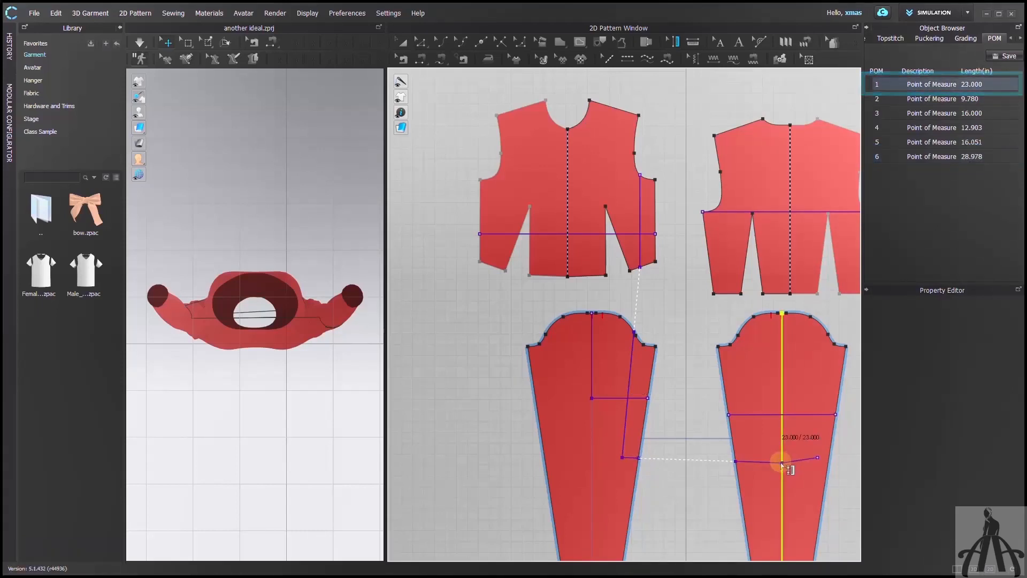
left_click(780, 463)
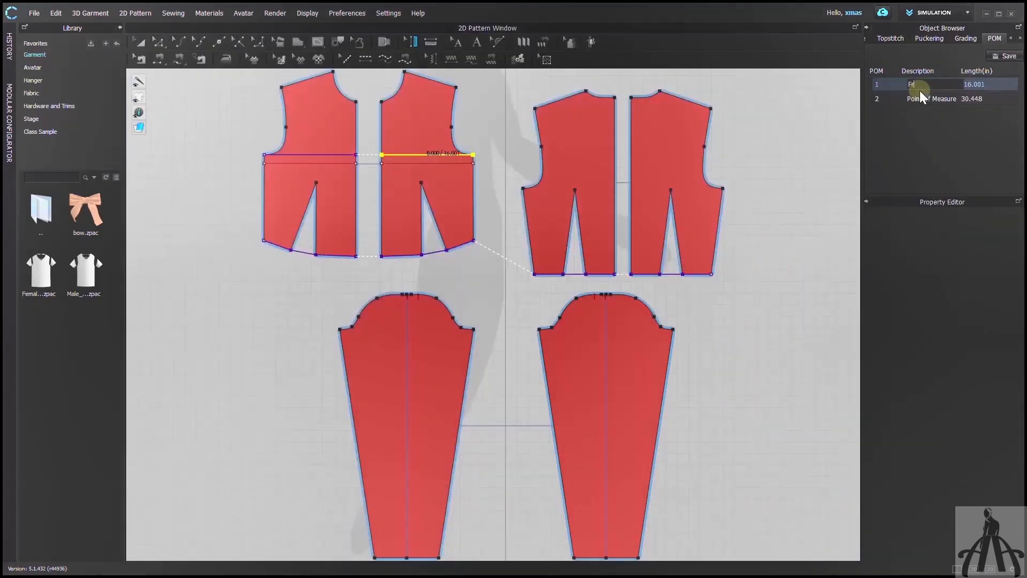
Set the descriptions of the two listed points of measure to "Front Chest" and "Total Waist"
key("Return")
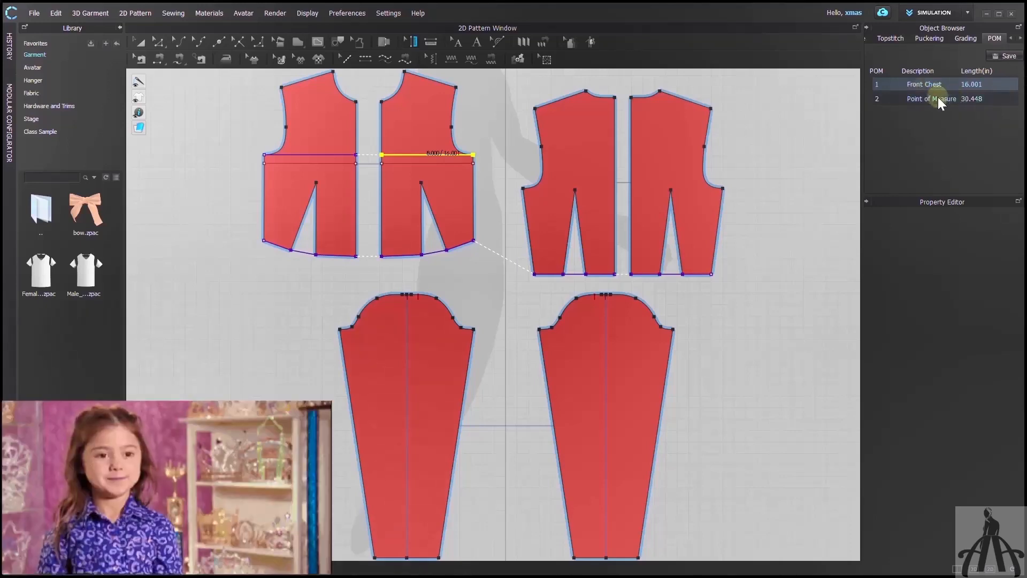
left_click(938, 99)
double_click(915, 101)
type("Total")
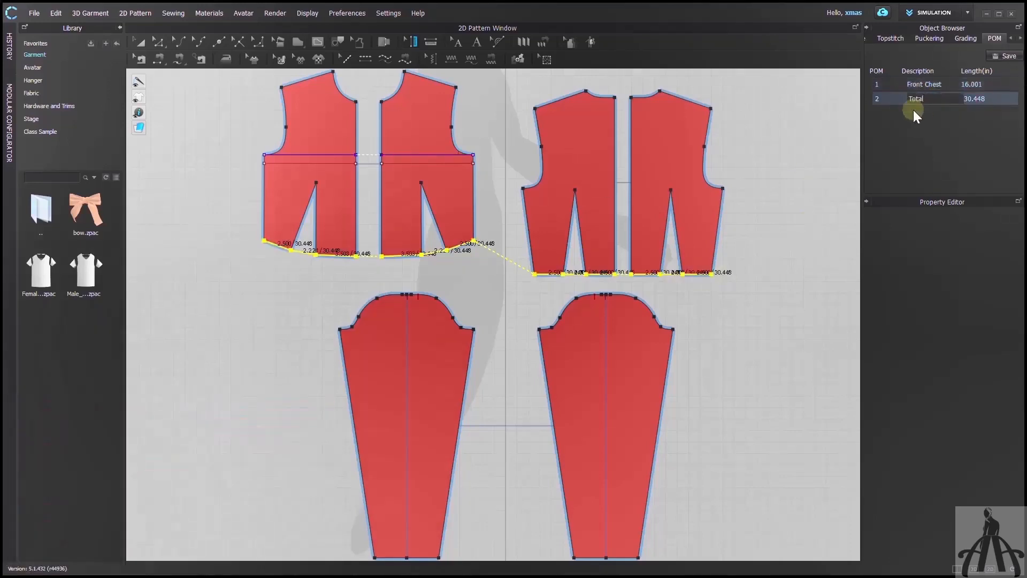
type(" Waist")
key("Return")
left_click(429, 44)
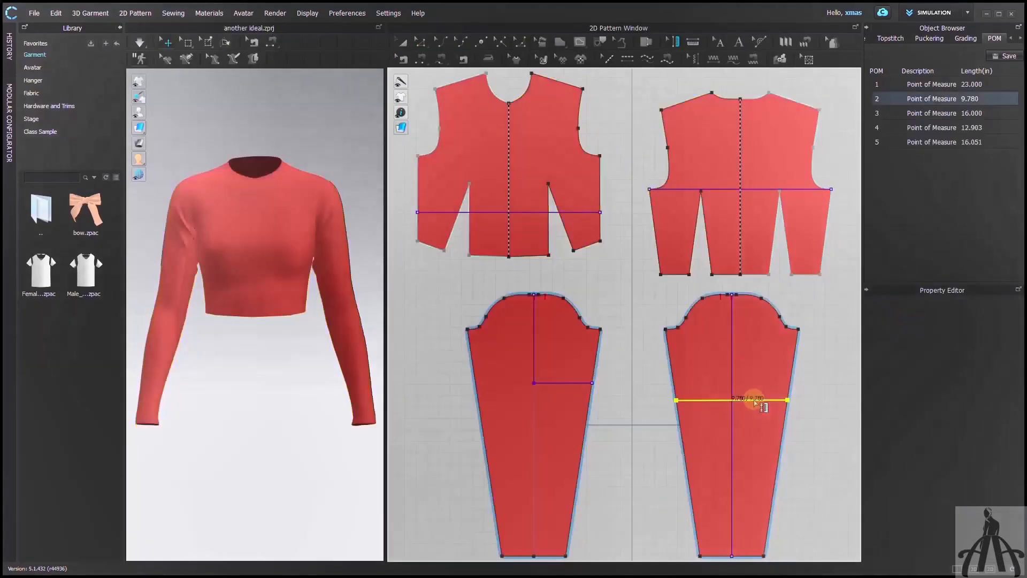
Delete all points of measure on the bodice and sleeves together, and undo the deletion
left_click(756, 397)
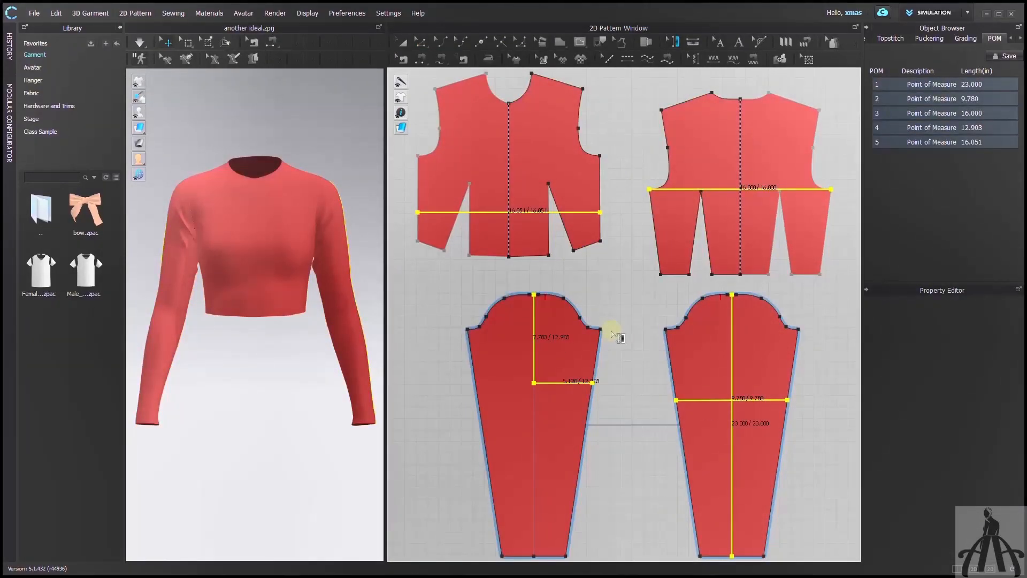
key("Delete")
key("ctrl+z")
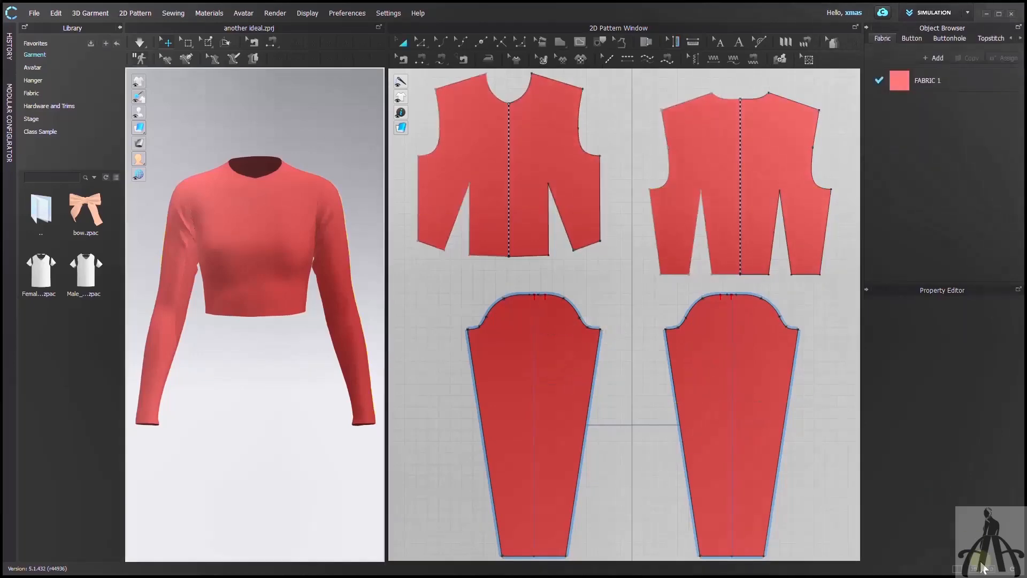
left_click(983, 568)
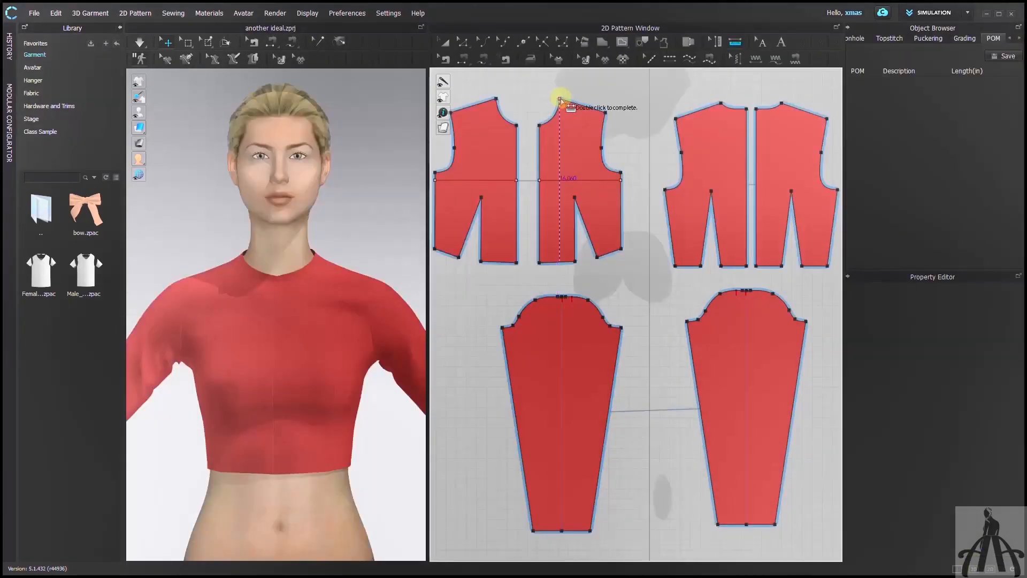
Draw a point of measure down from the right-hand front bodice's neck-shoulder point with its distance moved set to 9 in
double_click(562, 188)
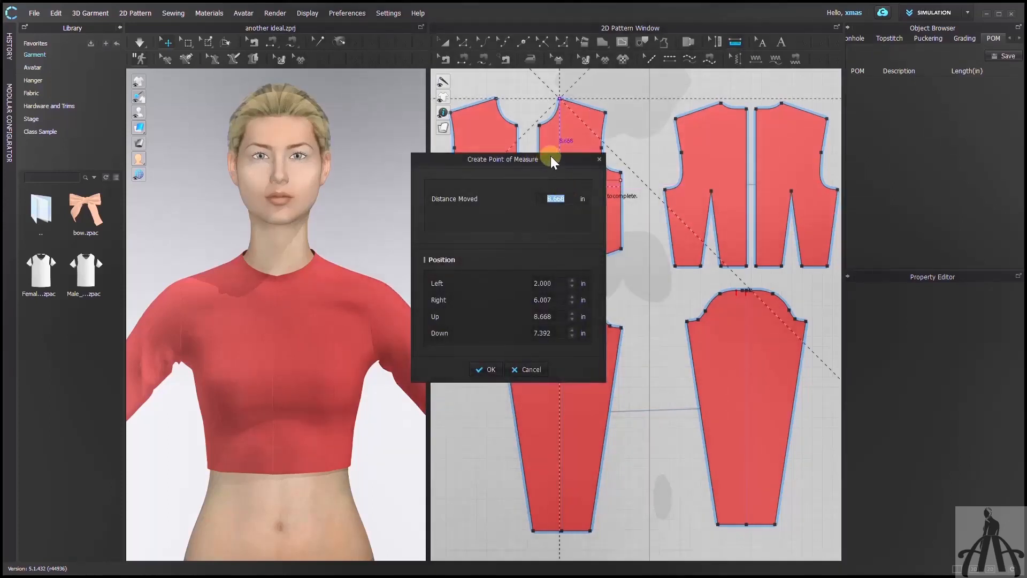
left_click_drag(549, 158, 415, 116)
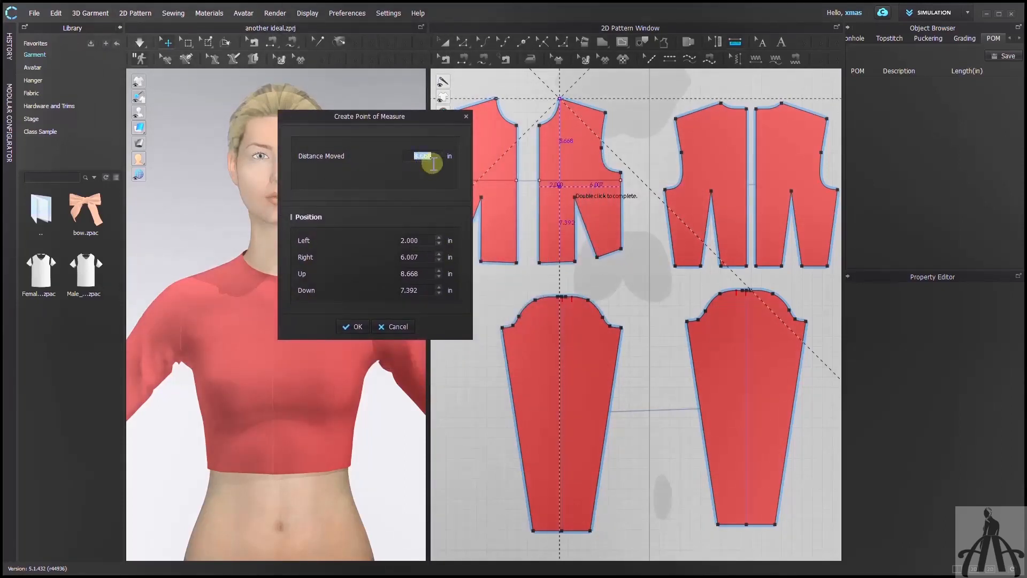
type("10")
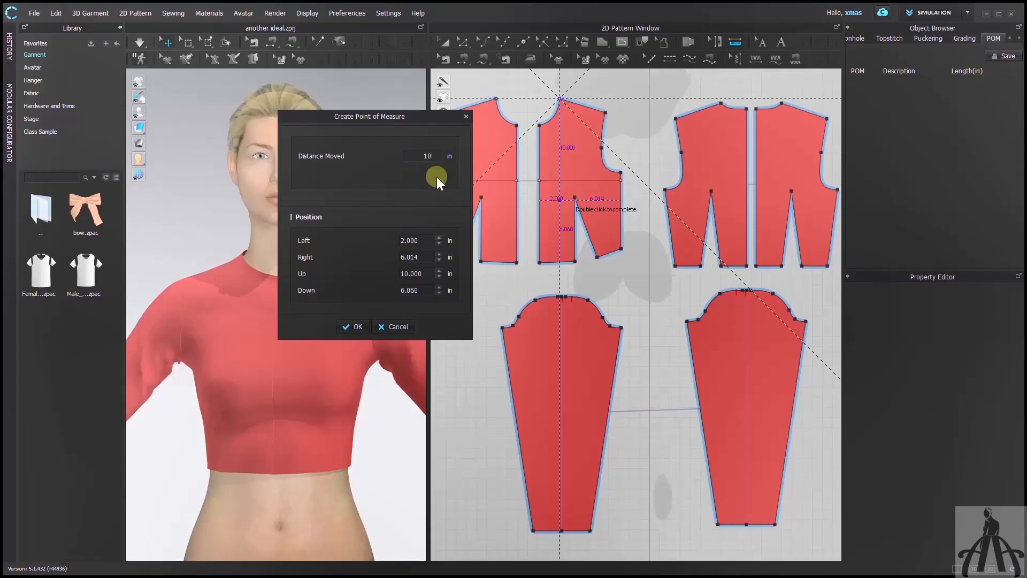
key("BackSpace")
key("BackSpace")
type("9")
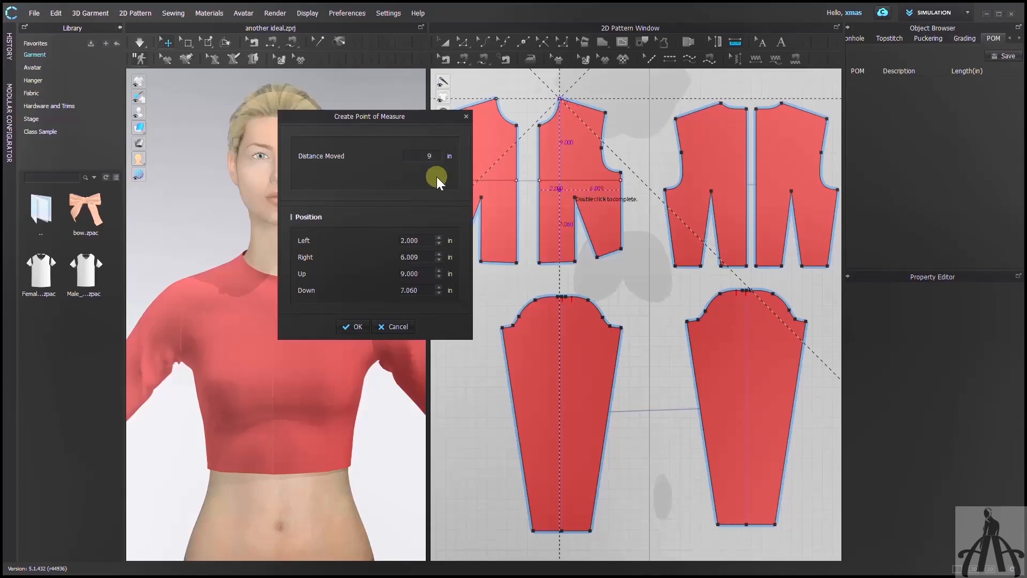
Try a 4 in Left offset and a smaller Up offset for the end point, restore both, and create the 9 in measure
left_click(438, 238)
left_click(438, 238)
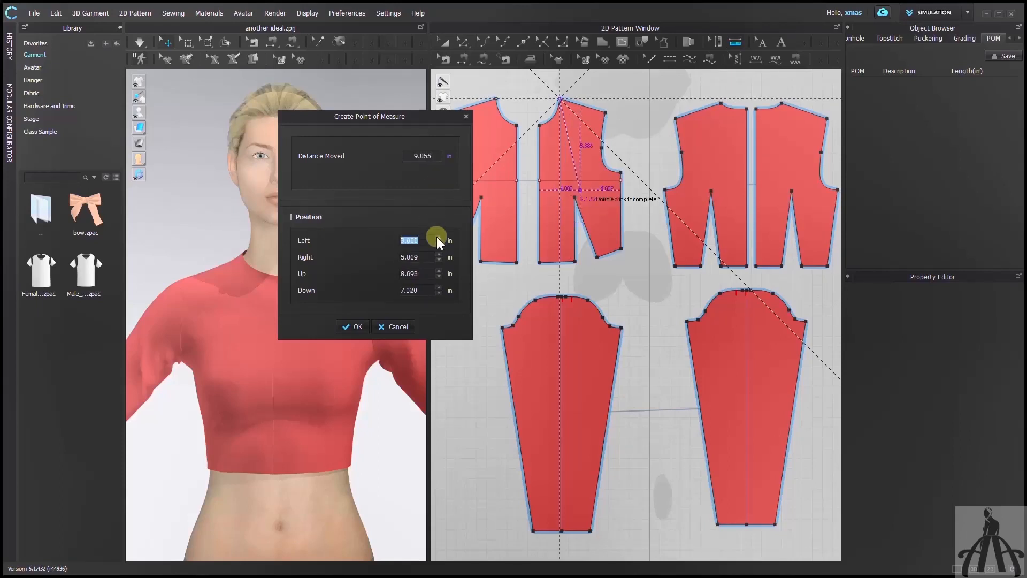
left_click(438, 244)
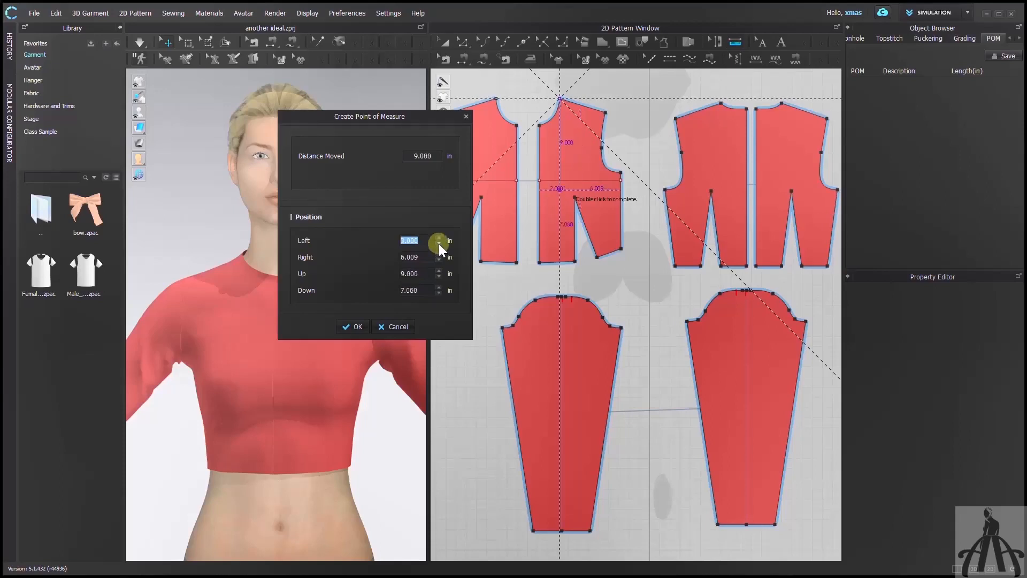
left_click(439, 257)
left_click(439, 277)
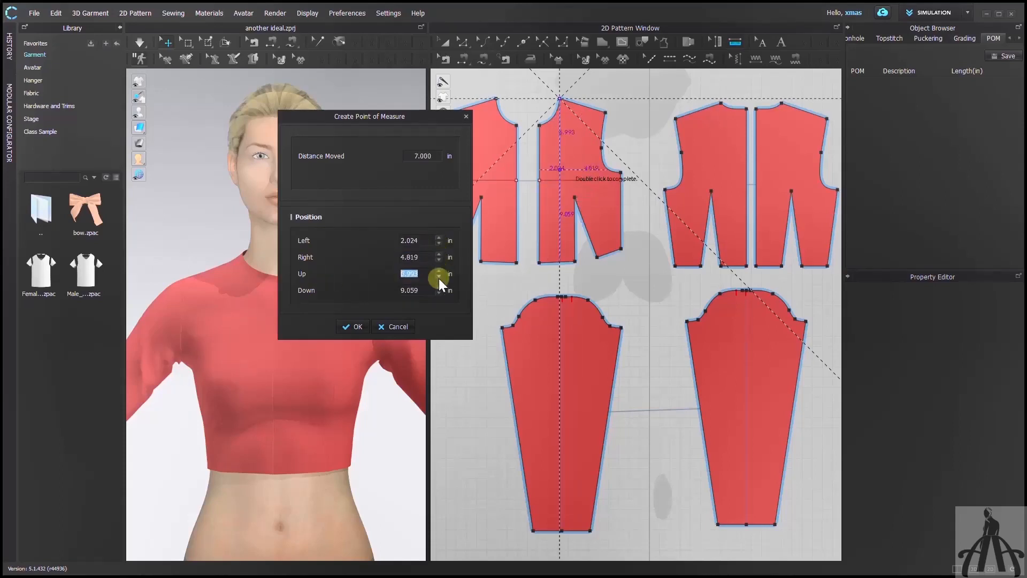
left_click(439, 277)
left_click(440, 287)
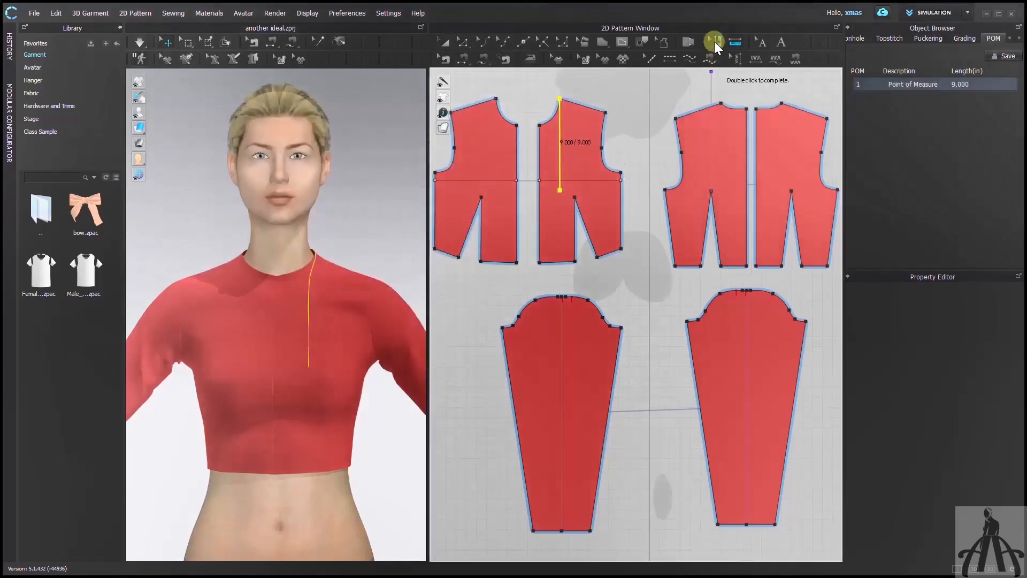
Delete the vertical 9 in point of measure from the right-hand front bodice piece
left_click(717, 41)
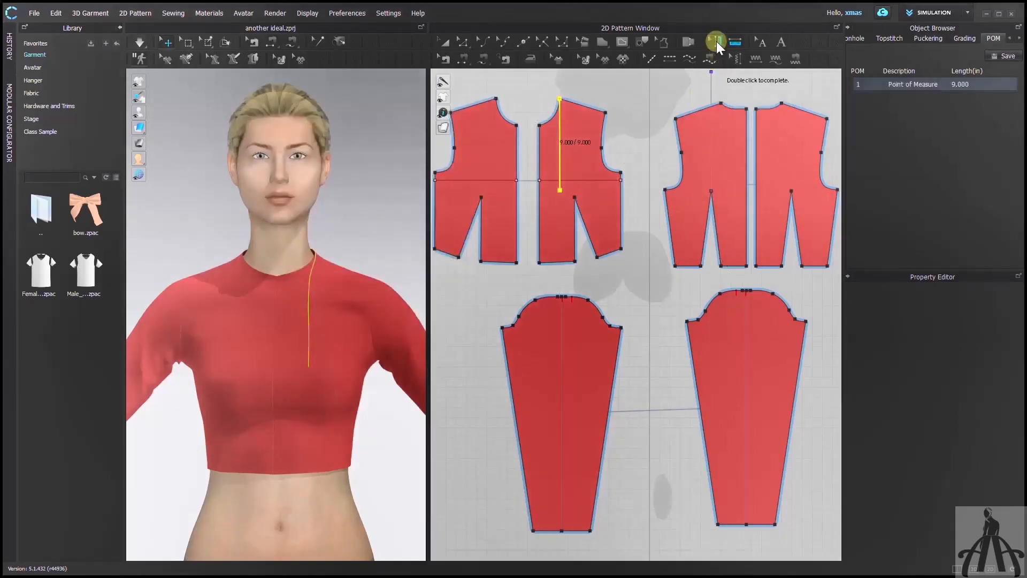
right_click(564, 156)
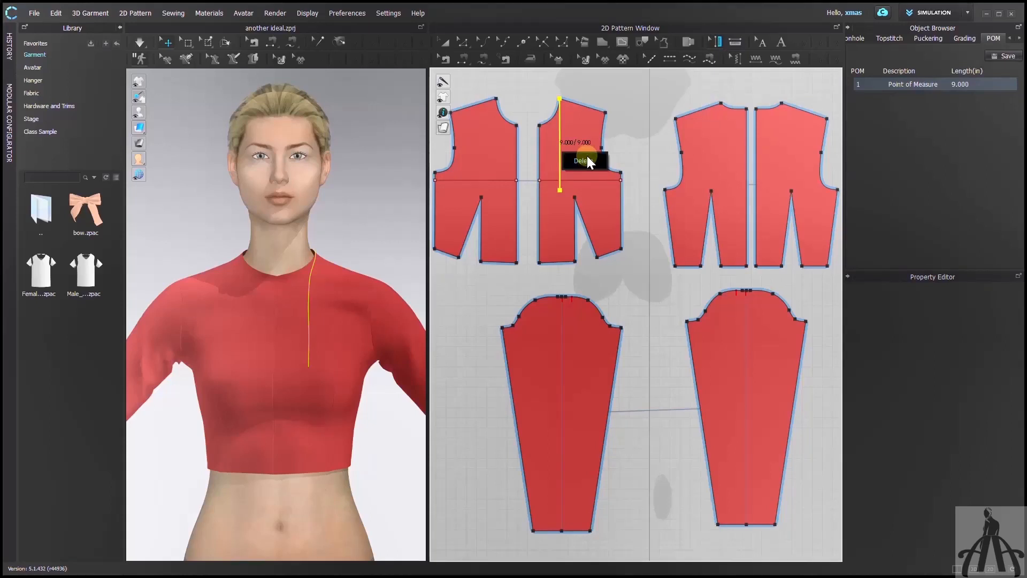
key("Delete")
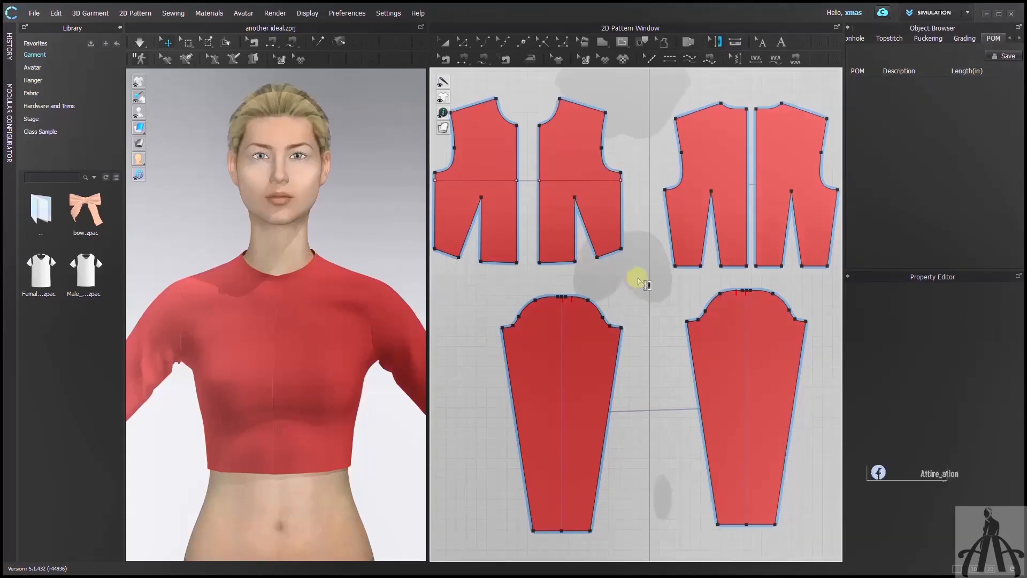
Add a 9 in point of measure straight down from the right-hand front bodice's neck-shoulder point and describe it as "HSP"
scroll(280, 223, "down", 5)
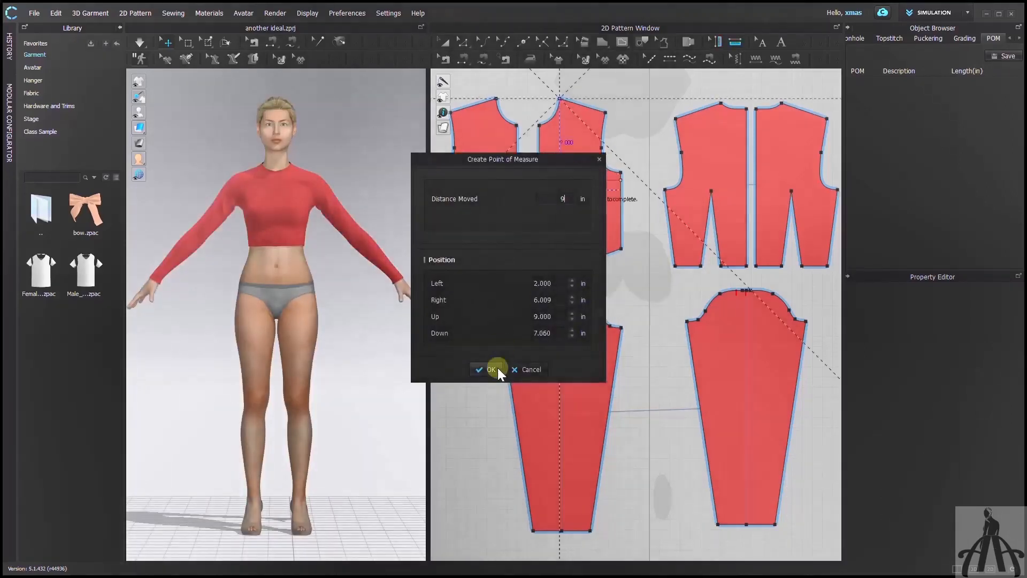
left_click(495, 367)
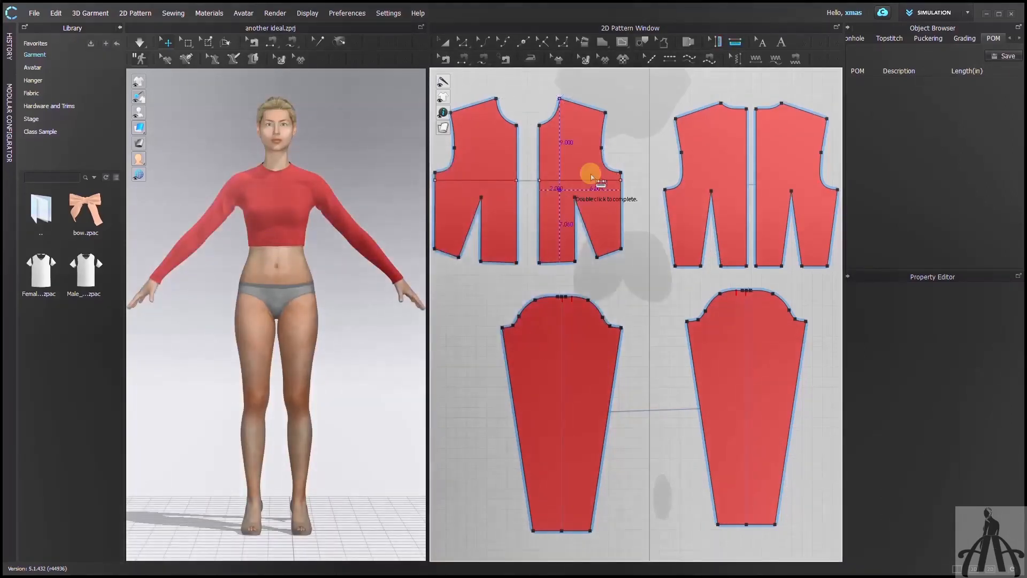
double_click(681, 115)
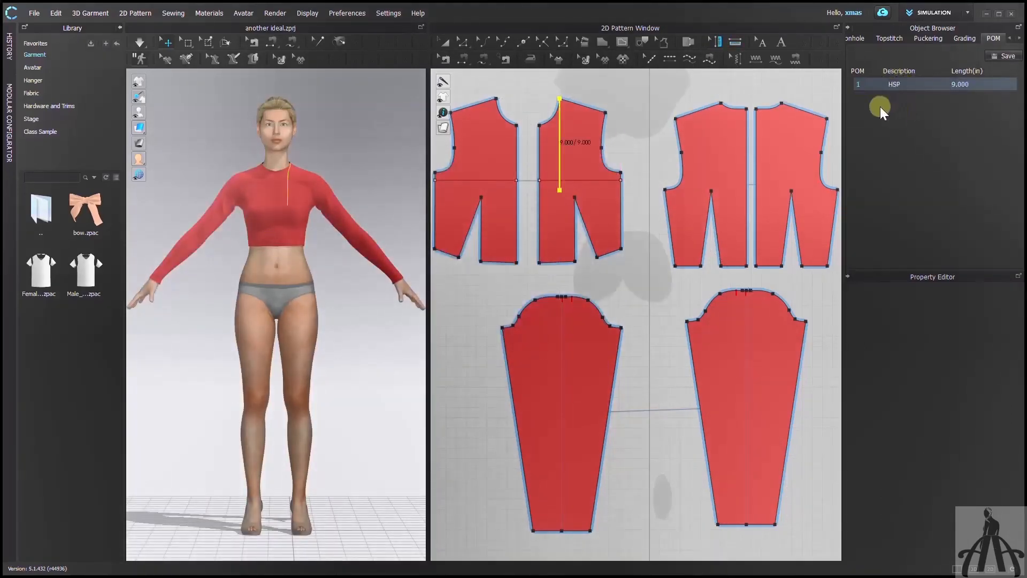
Add a vertical point of measure about 16.06 in long on the left-hand front bodice, from the neck-shoulder point to the hem
left_click(496, 99)
double_click(496, 262)
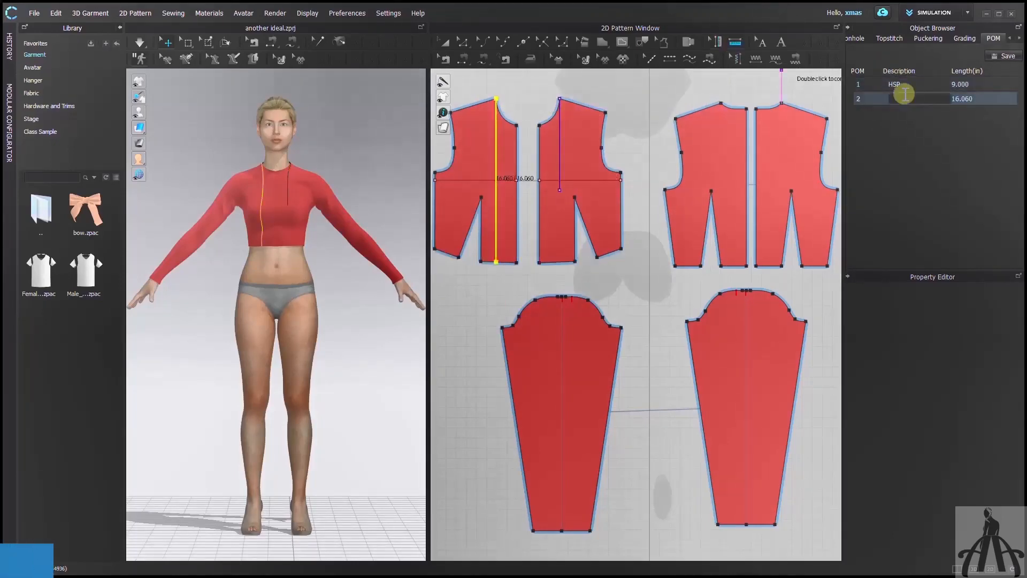